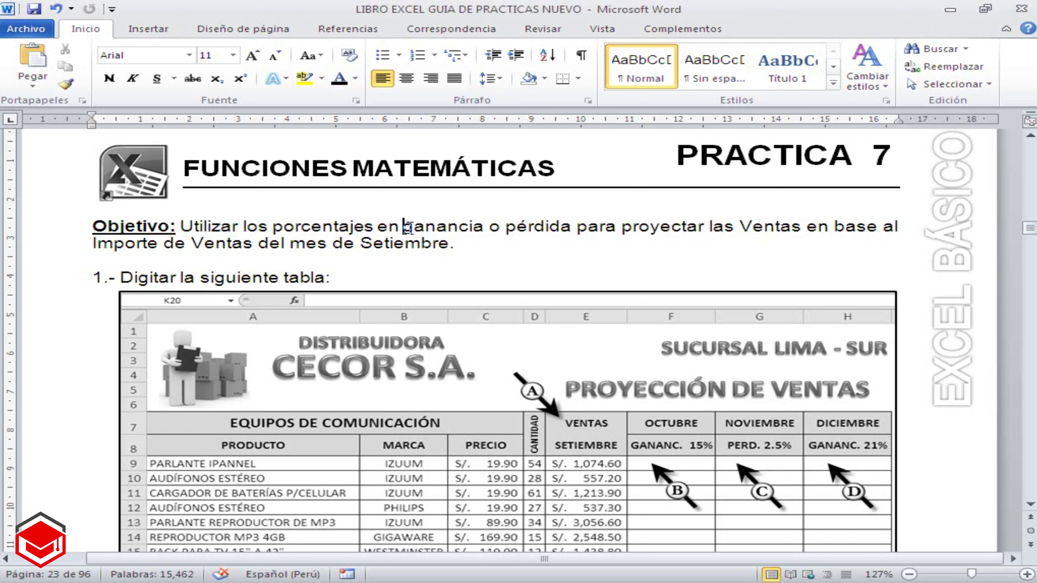
# Step: Highlight Práctica 7's objective text and scroll down to the sample table image
pyautogui.moveTo(407, 226); pyautogui.dragTo(804, 236)
pyautogui.hotkey('ctrl', 'j')
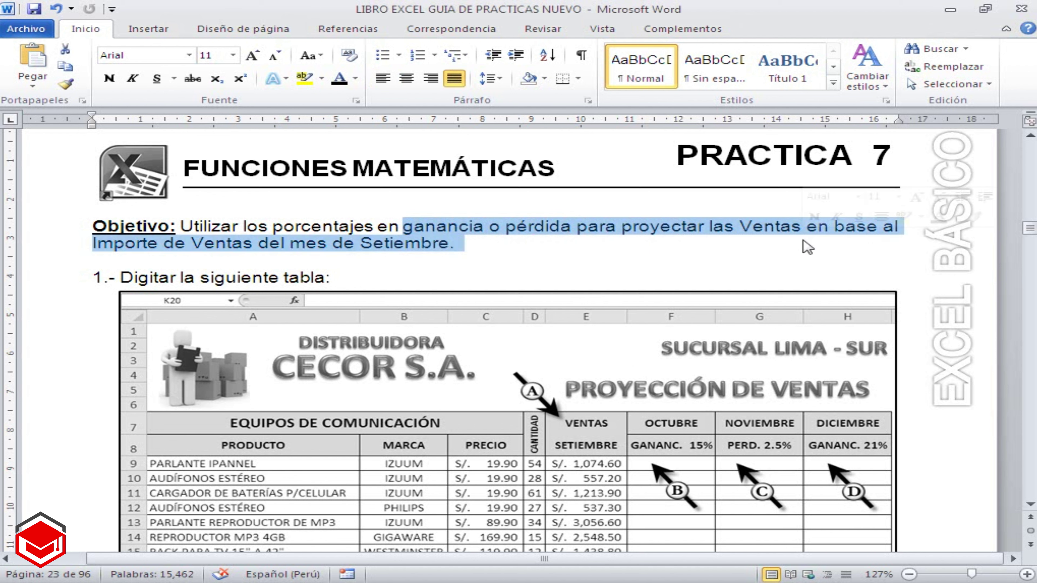
pyautogui.click(515, 275)
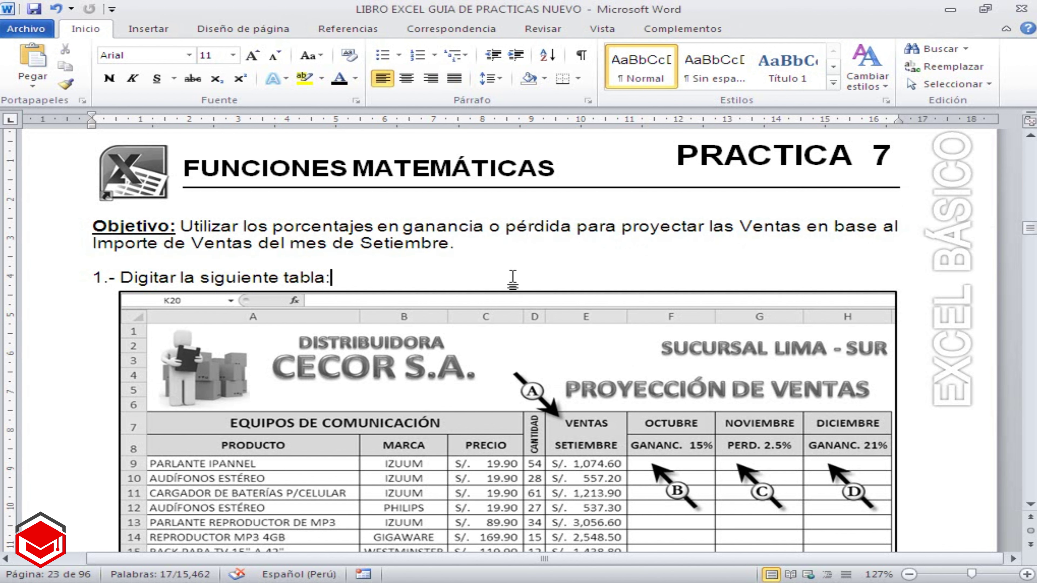
pyautogui.scroll(-3, 512, 279)
pyautogui.click(511, 282)
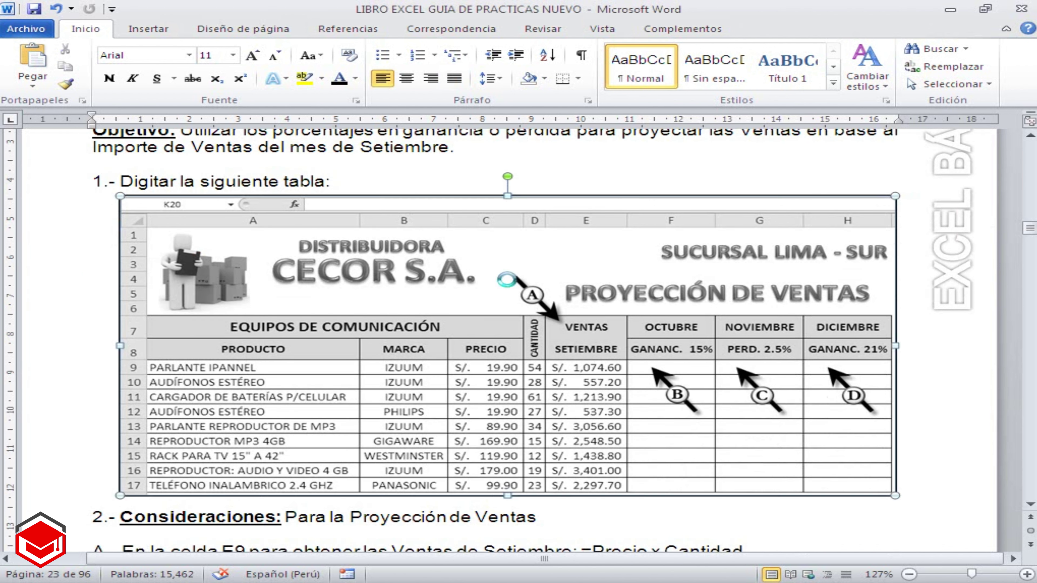
# Step: Highlight considerations A through D, then scroll to the Nota and expected results image
pyautogui.scroll(-3, 508, 282)
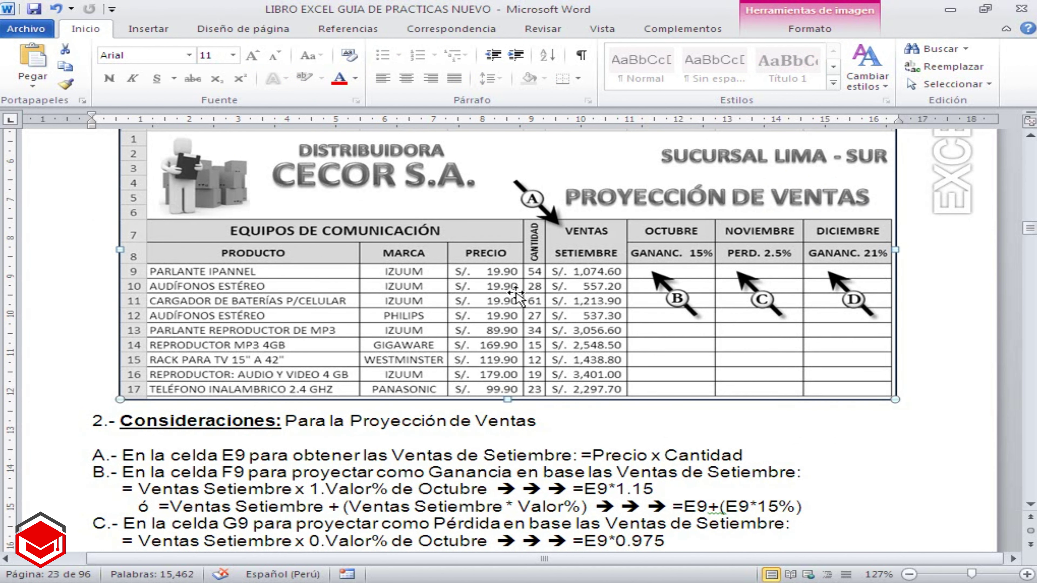
pyautogui.scroll(-3, 510, 285)
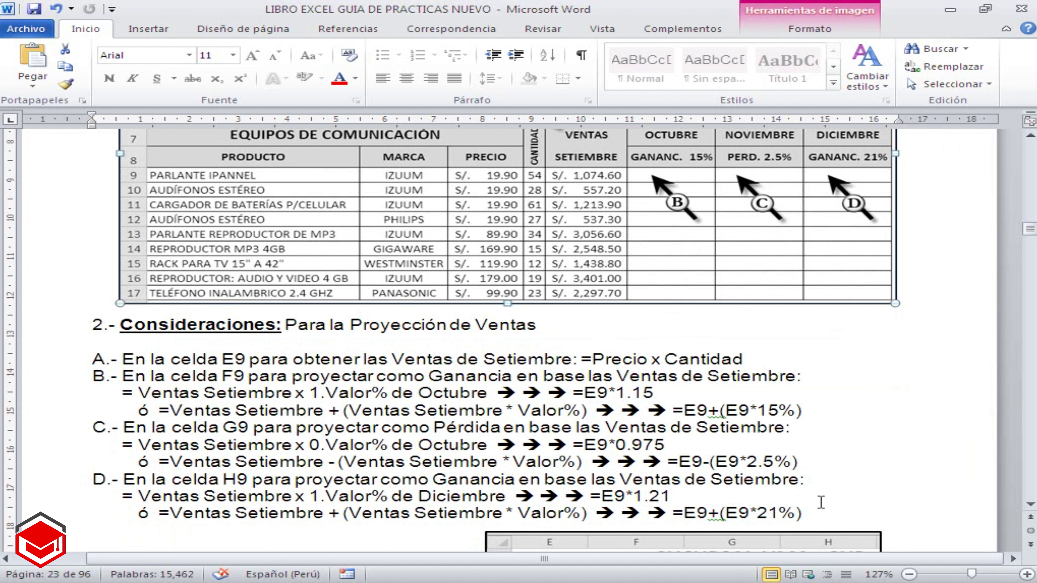
pyautogui.moveTo(826, 518); pyautogui.dragTo(62, 367)
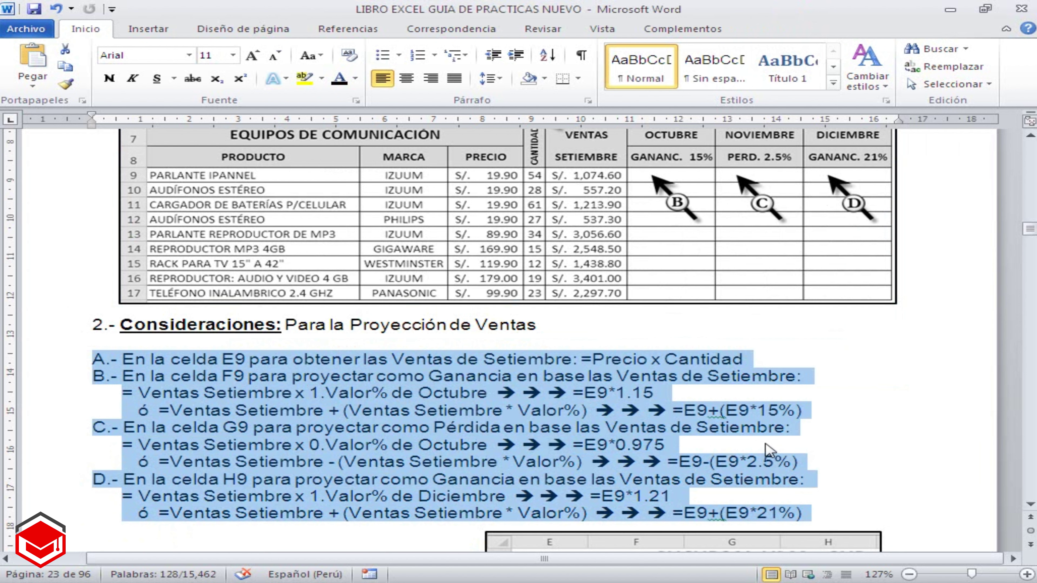
pyautogui.click(858, 454)
pyautogui.scroll(-4, 857, 453)
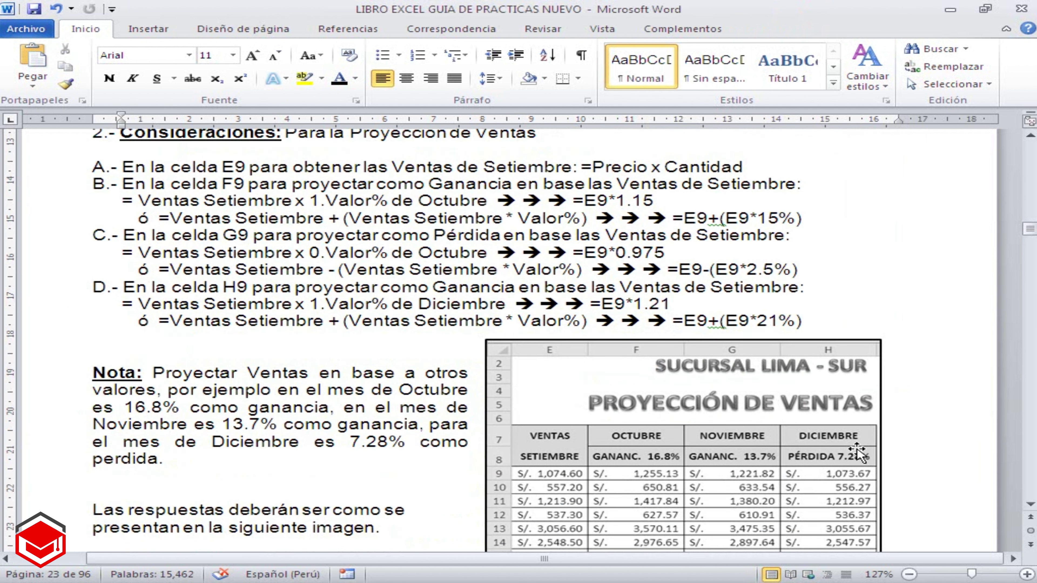
pyautogui.click(670, 456)
pyautogui.scroll(-1, 669, 456)
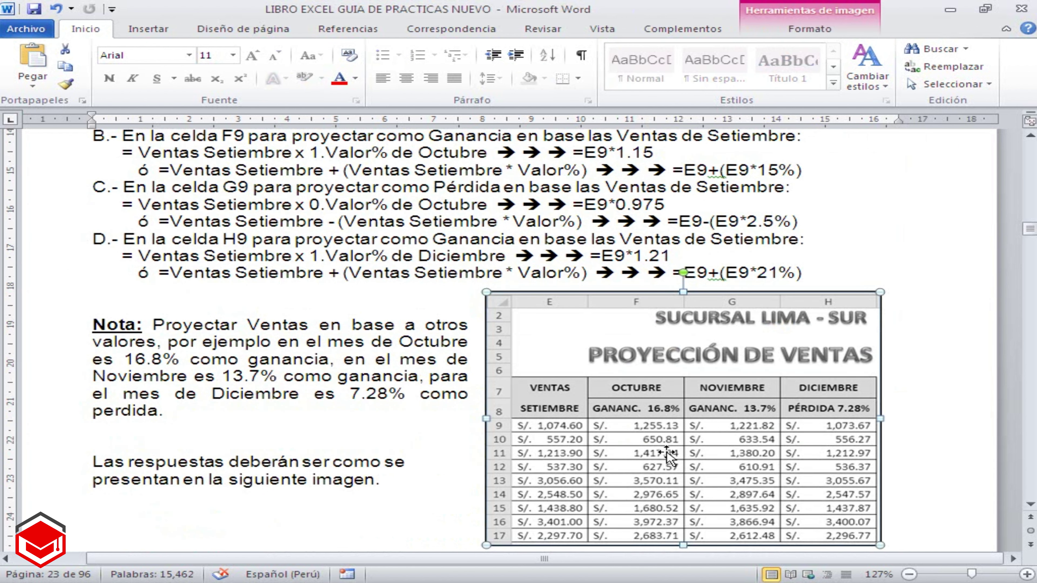
pyautogui.click(354, 447)
# Step: In the PRACTICA 7 PORCENTAJES workbook, enter =C9*D9 in E9 for September sales
pyautogui.hotkey('alt', 'Tab')
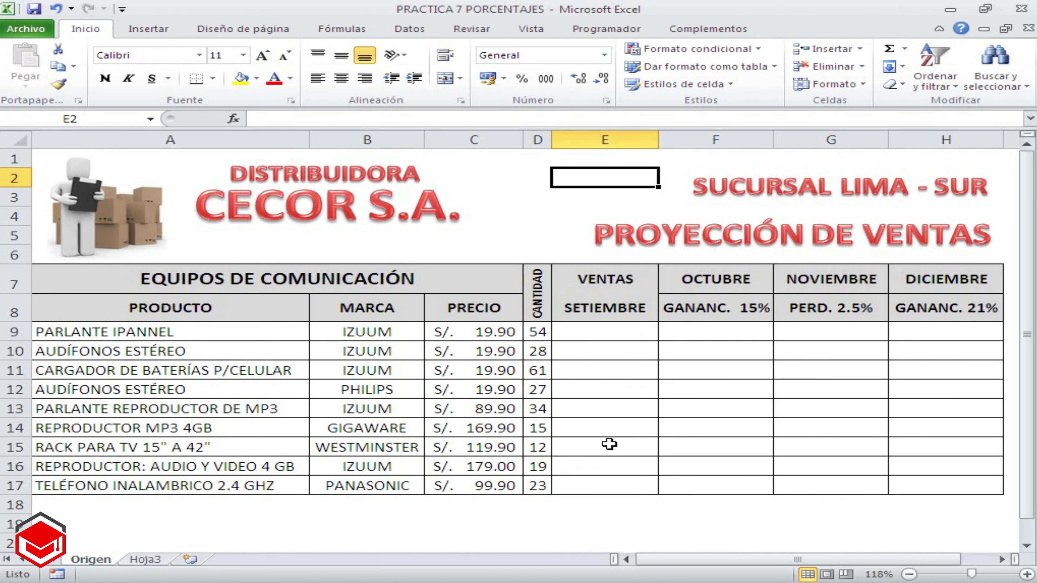
pyautogui.click(608, 338)
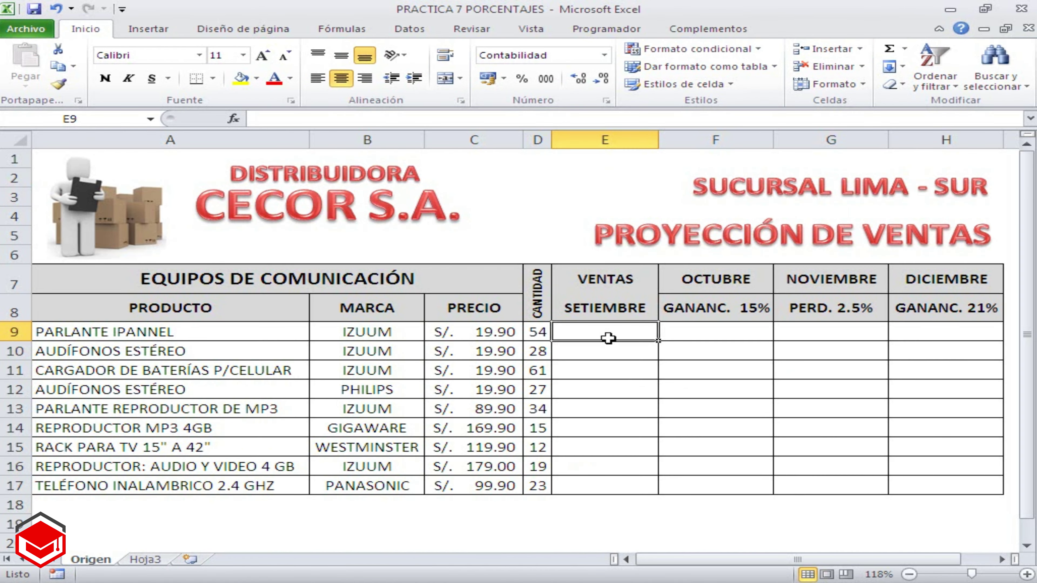
pyautogui.write('=')
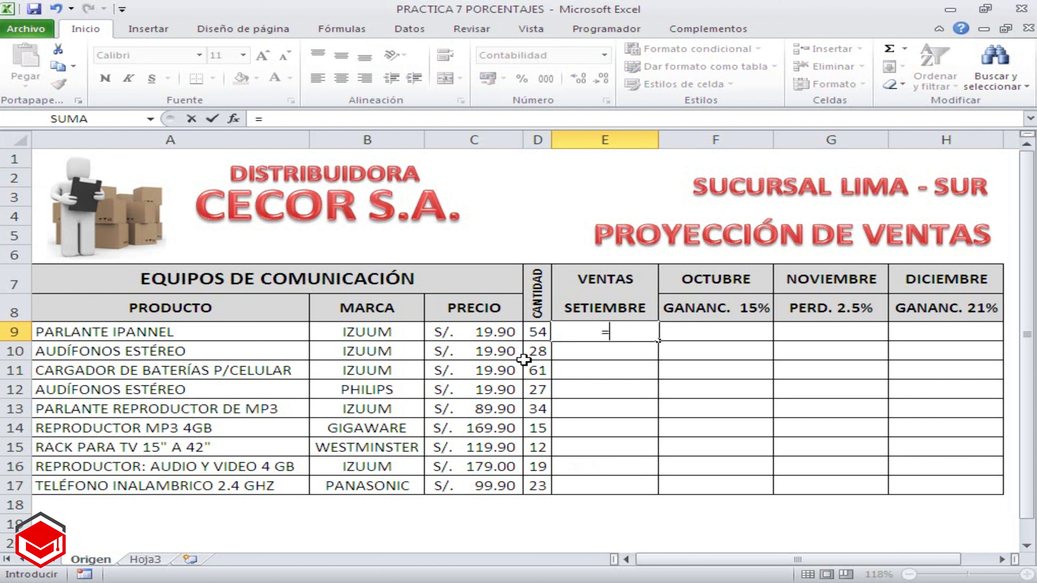
pyautogui.click(489, 337)
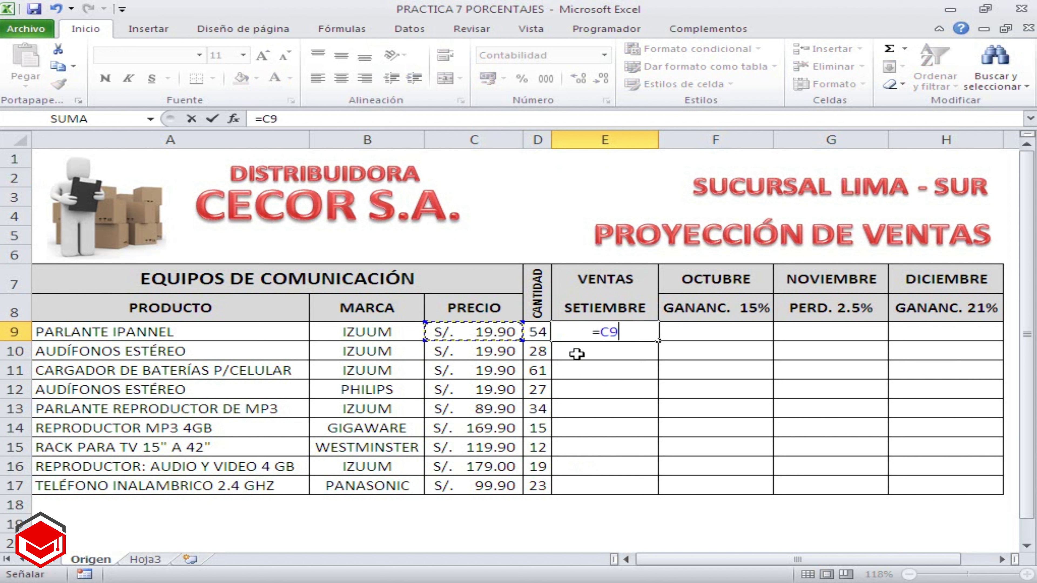
pyautogui.write('*')
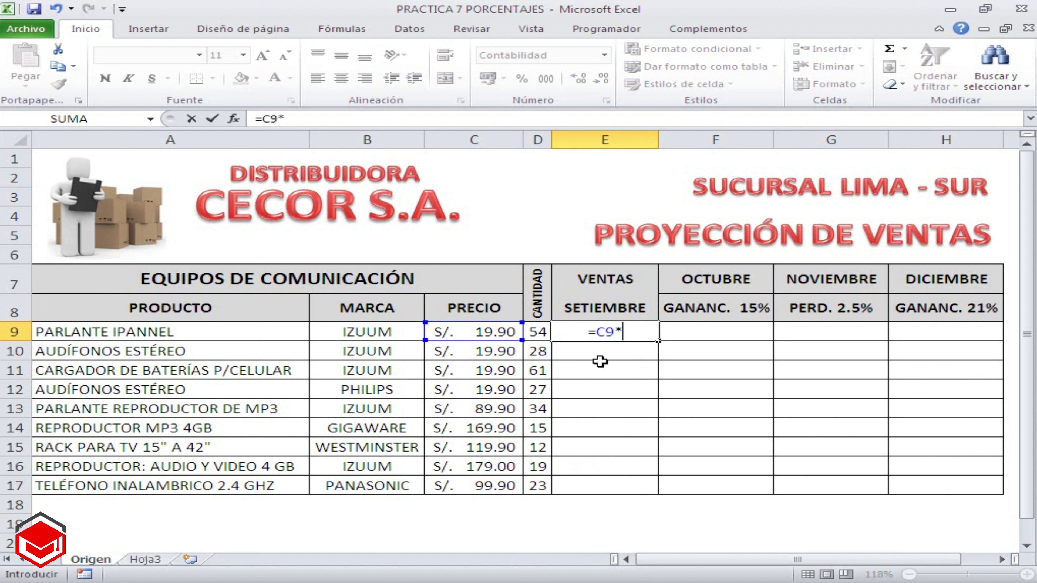
pyautogui.click(542, 334)
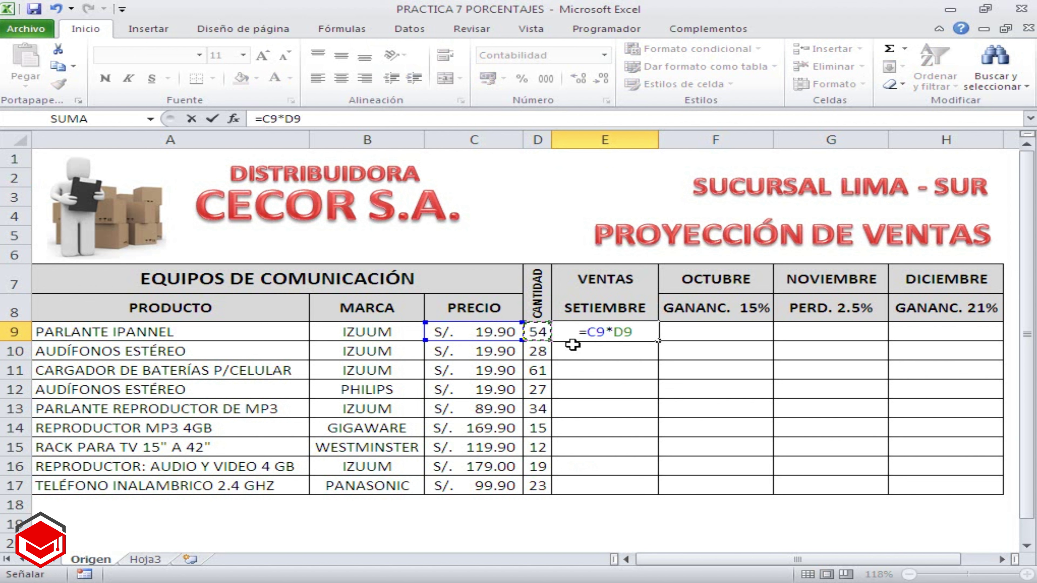
pyautogui.press('Return')
# Step: Copy the E9 formula down to E17 and check the copied results
pyautogui.click(607, 330)
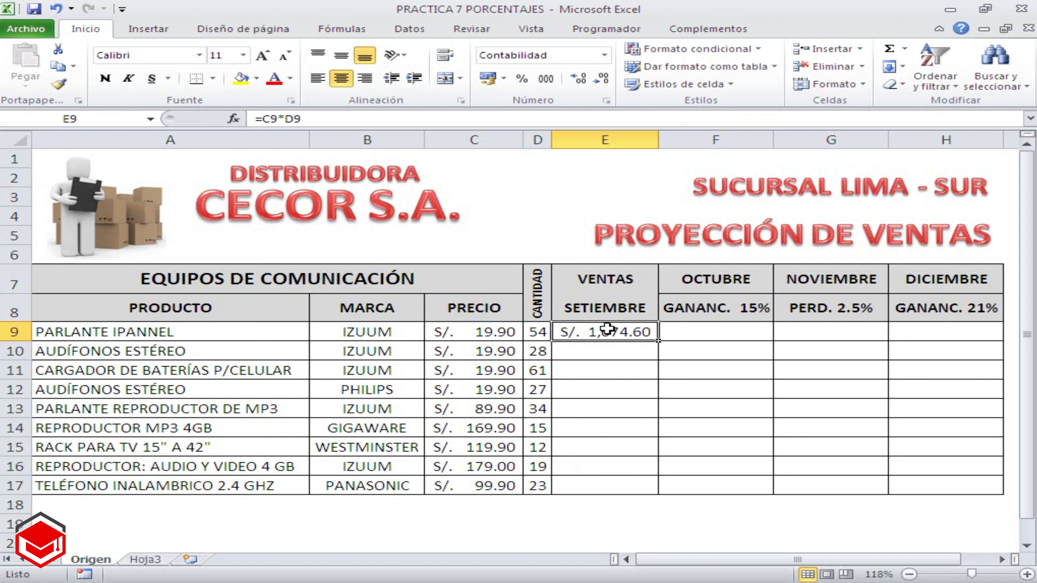
pyautogui.doubleClick(657, 340)
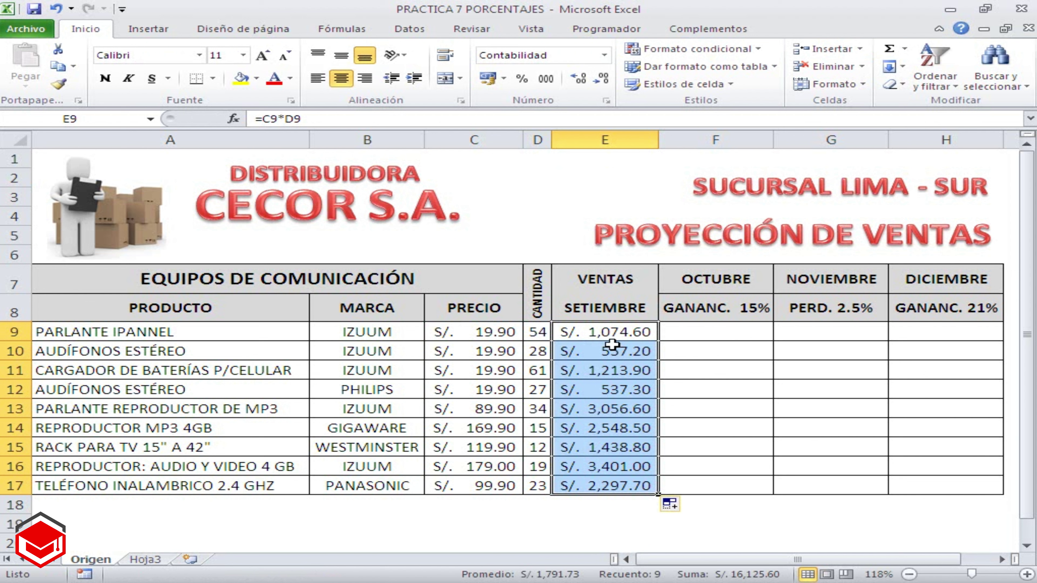
pyautogui.click(612, 344)
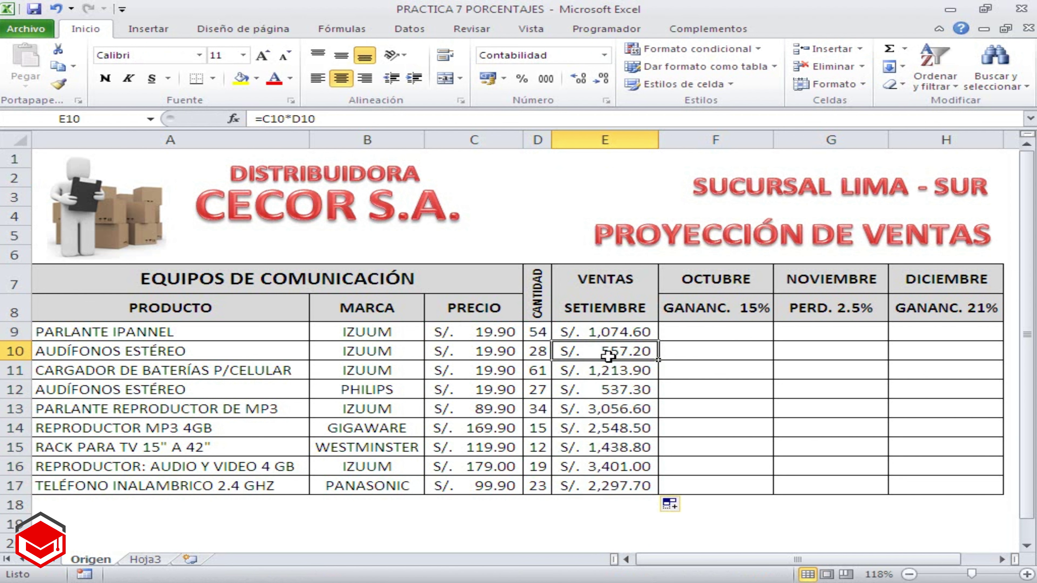
pyautogui.click(291, 345)
pyautogui.click(616, 337)
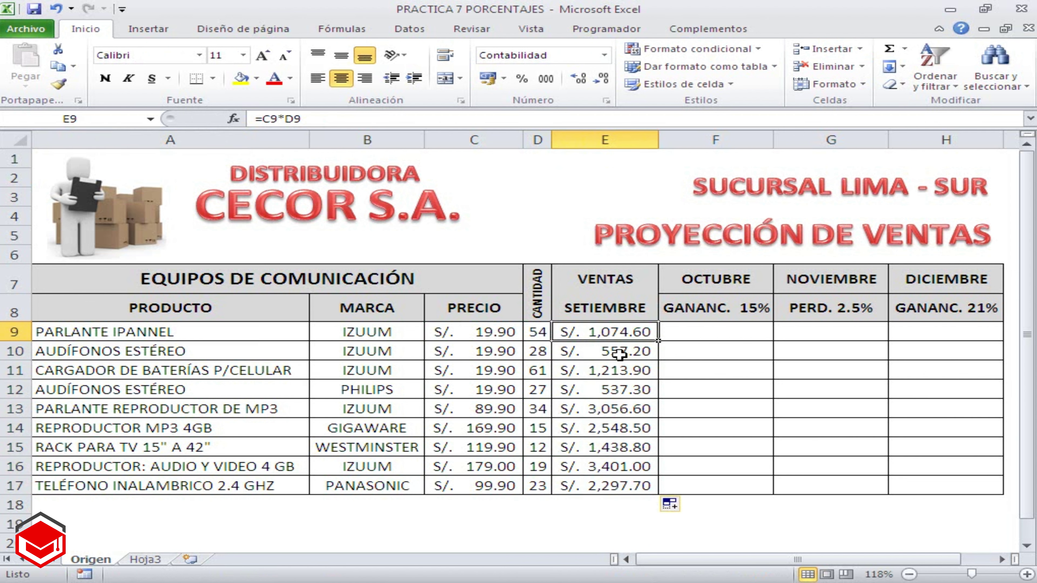
pyautogui.click(530, 254)
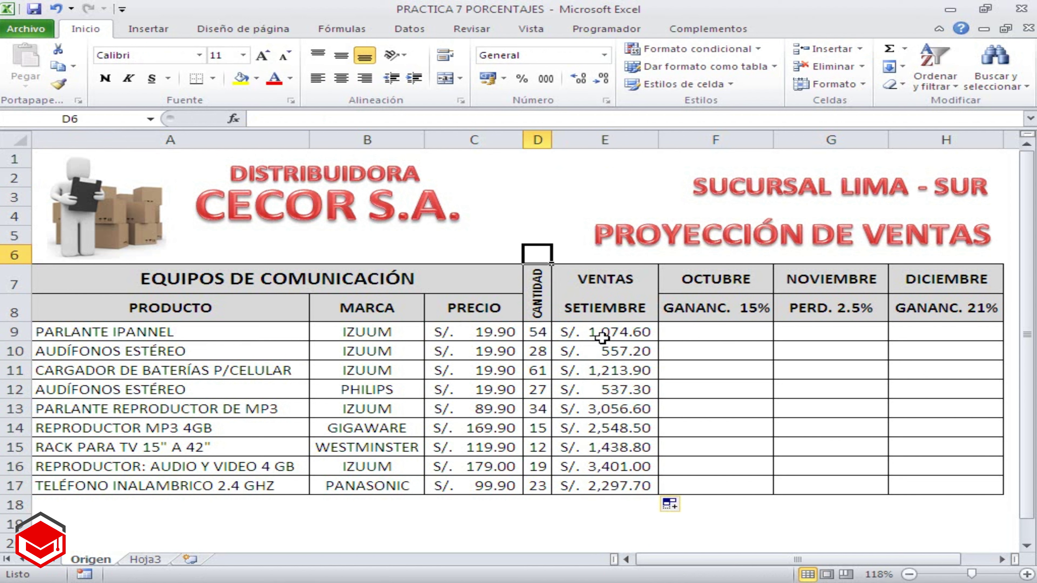
pyautogui.click(597, 329)
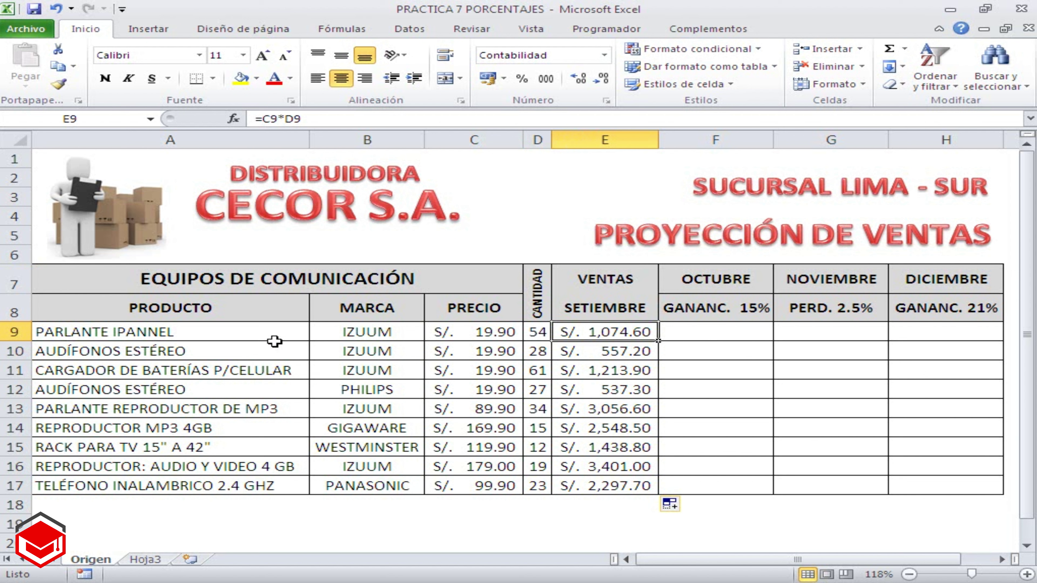
pyautogui.moveTo(265, 334); pyautogui.dragTo(261, 485)
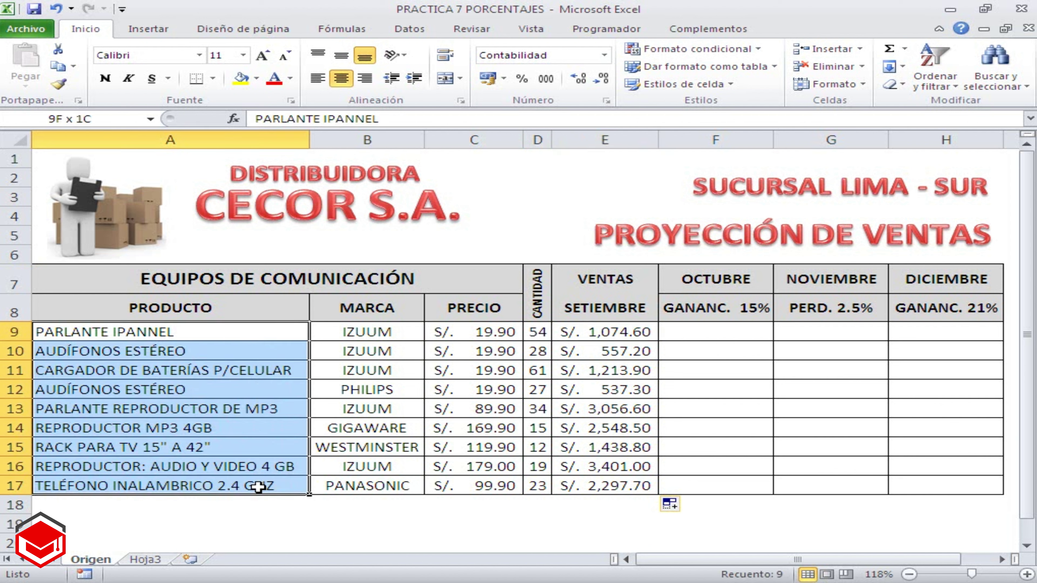
pyautogui.moveTo(370, 333); pyautogui.dragTo(375, 490)
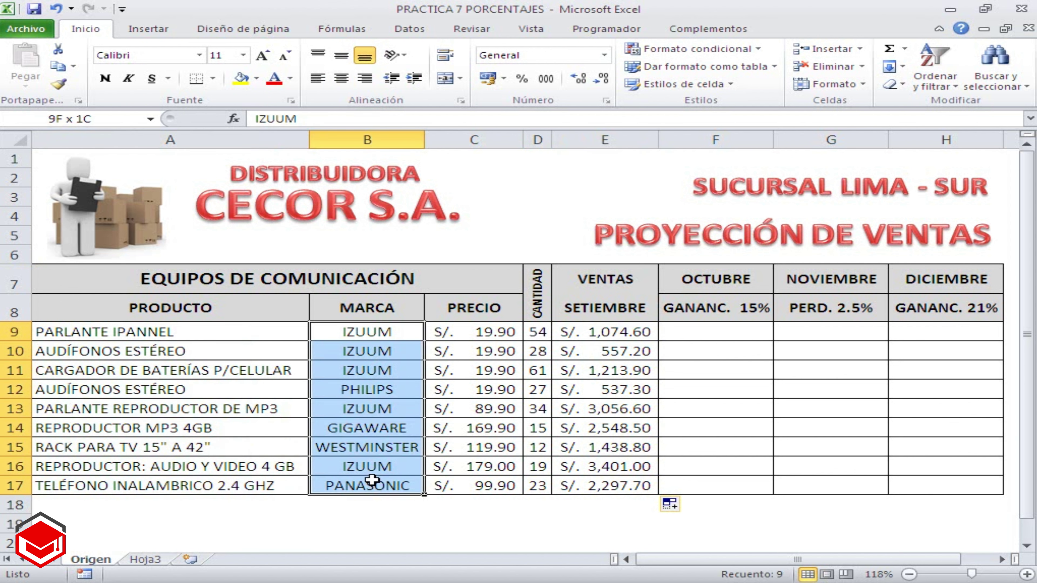
pyautogui.moveTo(476, 337)
pyautogui.mouseDown()
pyautogui.moveTo(478, 468)
pyautogui.moveTo(490, 486)
pyautogui.mouseUp()
pyautogui.moveTo(539, 331); pyautogui.dragTo(538, 486)
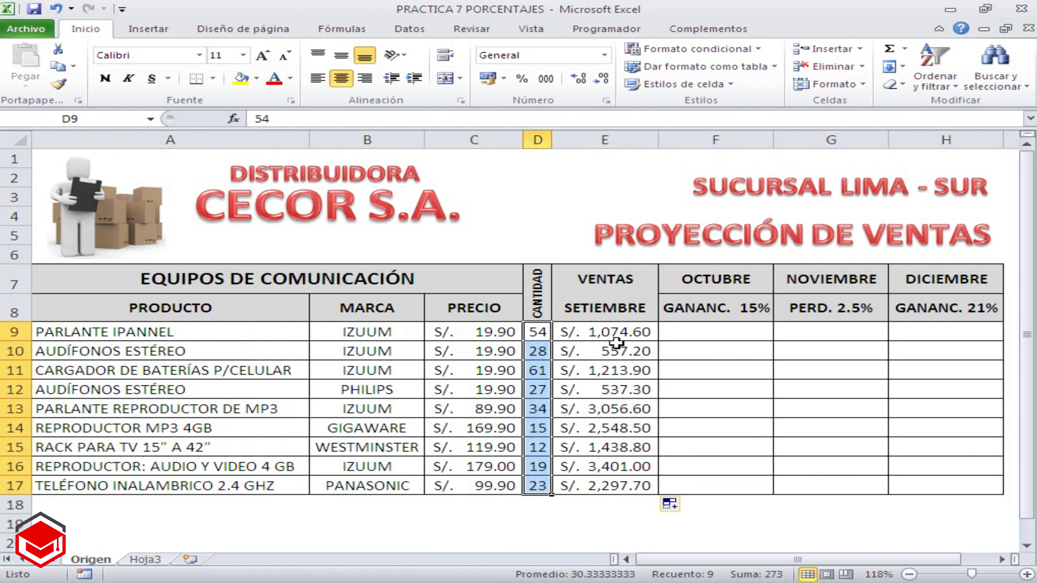
pyautogui.click(618, 333)
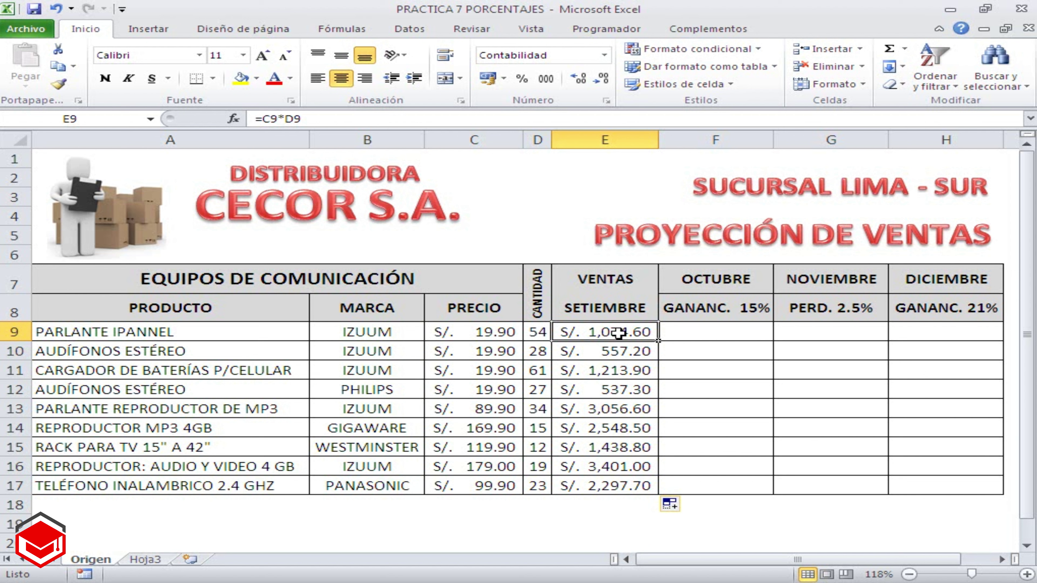
# Step: Apply a yellow fill to the September sales cells E9:E17
pyautogui.moveTo(619, 333); pyautogui.dragTo(621, 486)
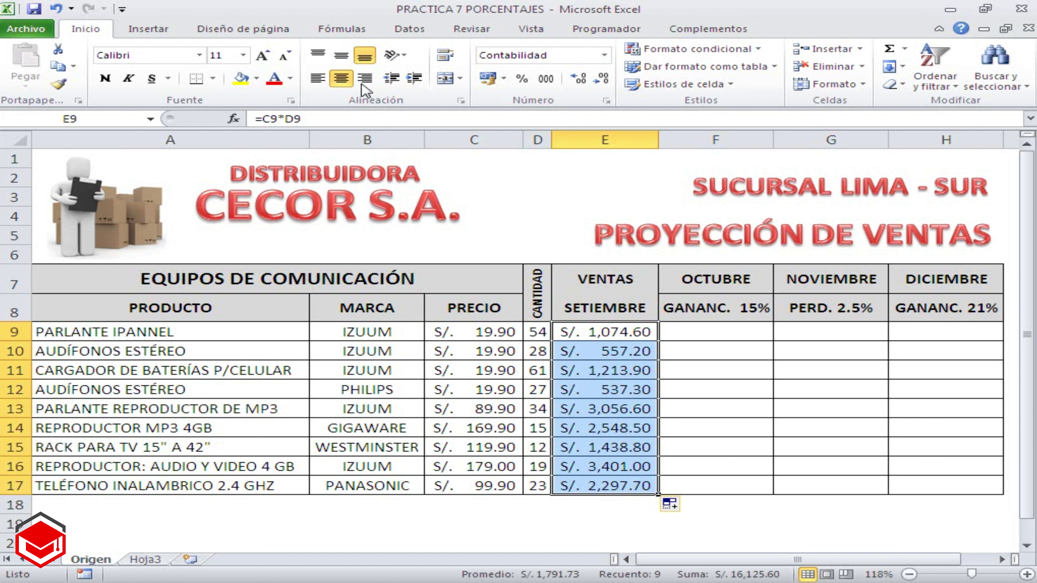
pyautogui.click(244, 76)
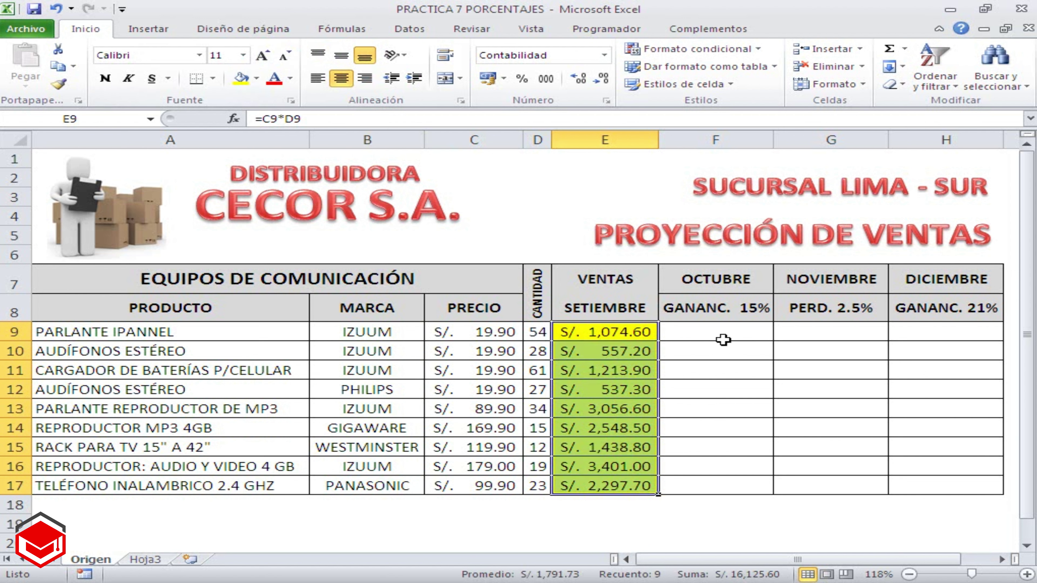
pyautogui.click(709, 339)
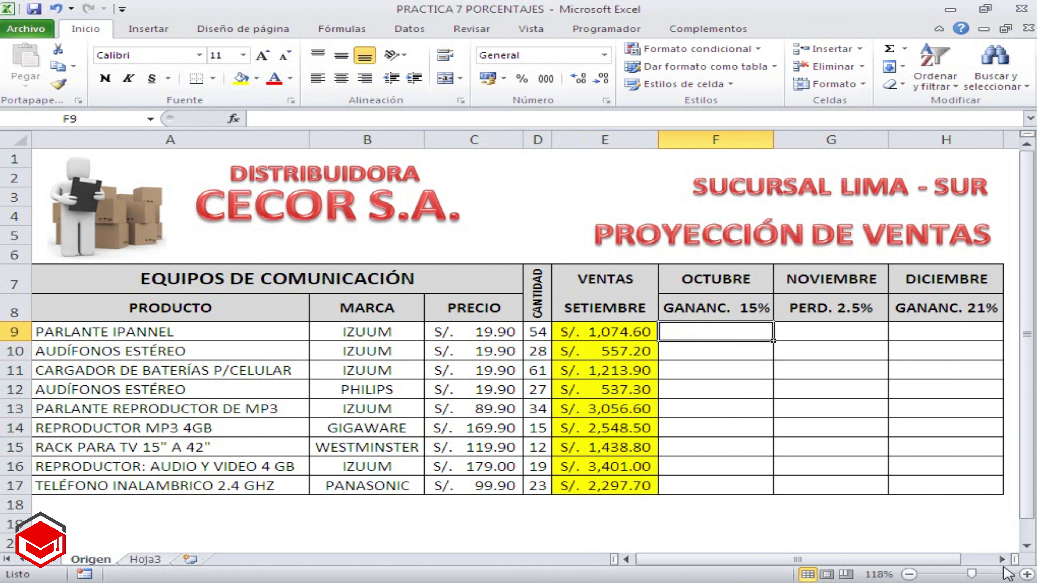
pyautogui.click(1003, 560)
pyautogui.click(1003, 560)
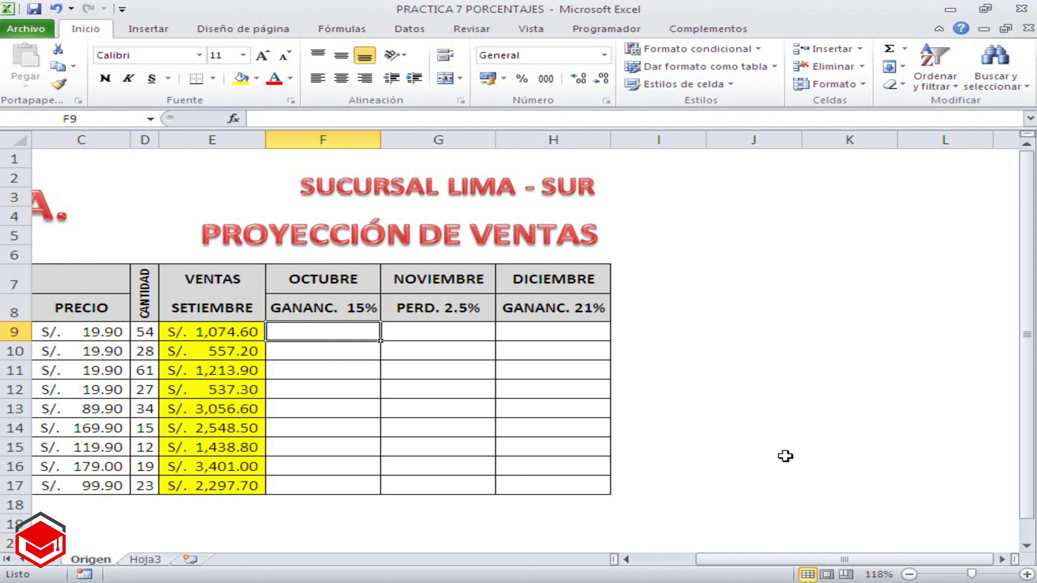
# Step: Insert a blank column after the October and November columns and widen column K
pyautogui.click(454, 141)
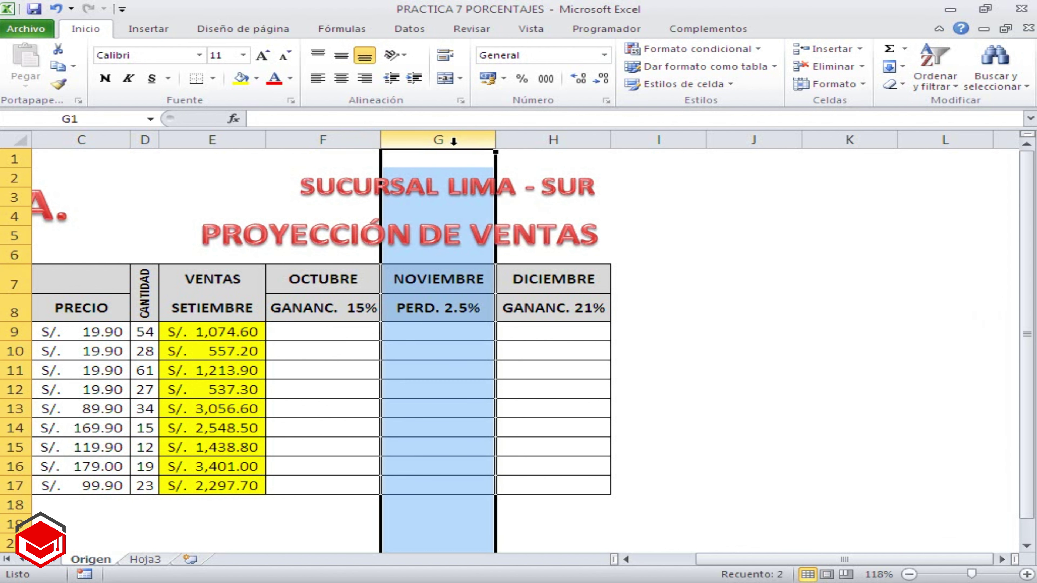
pyautogui.hotkey('ctrl', '+')
pyautogui.click(684, 139)
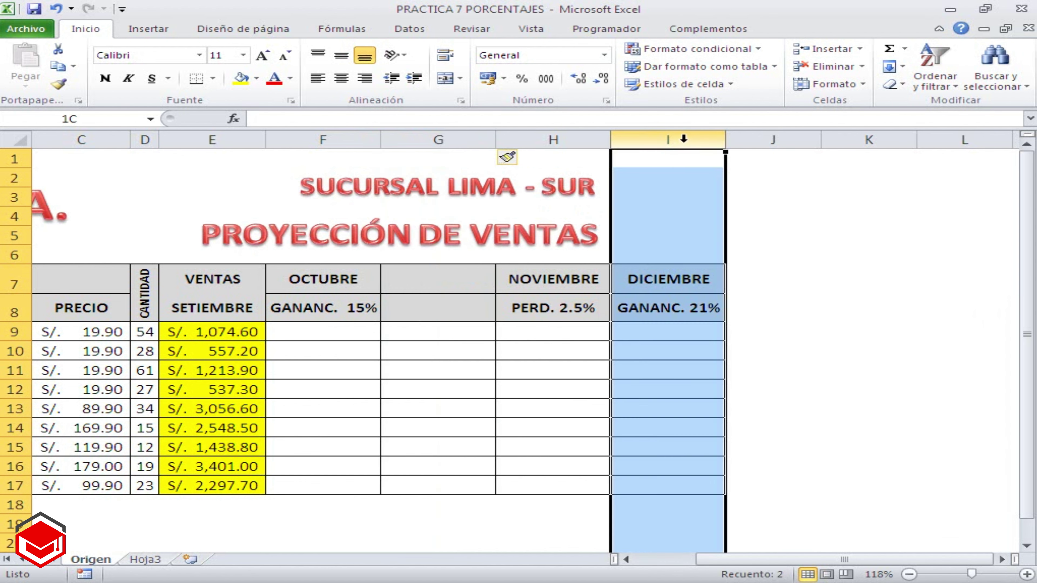
pyautogui.hotkey('ctrl', '+')
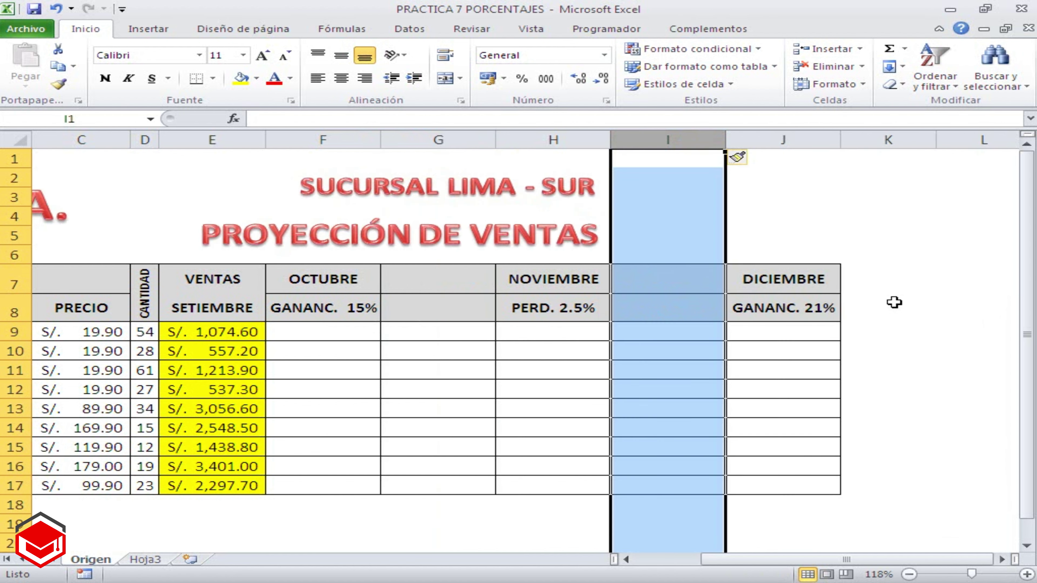
pyautogui.click(894, 289)
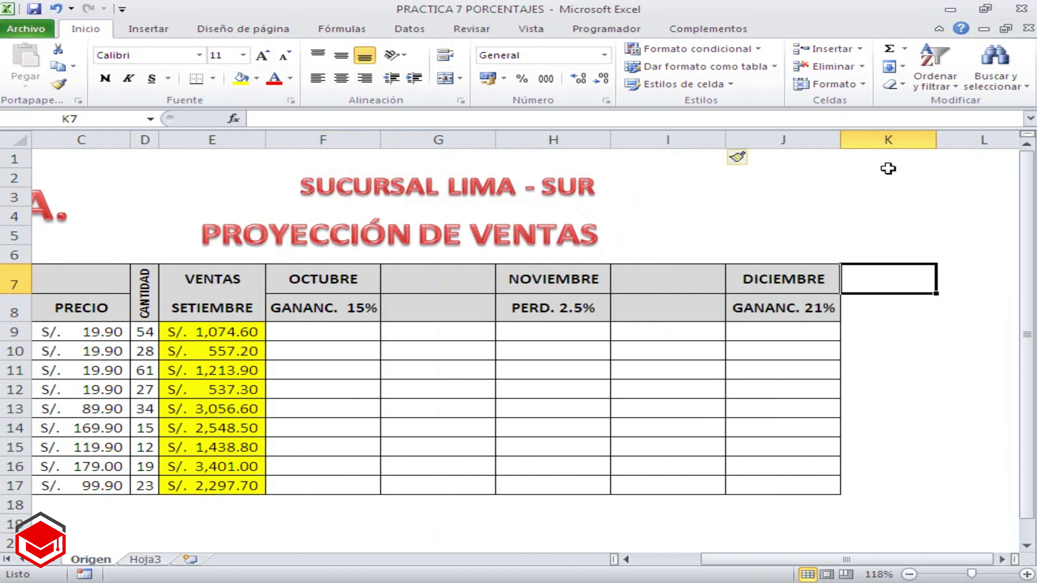
pyautogui.moveTo(936, 140); pyautogui.dragTo(977, 140)
# Step: Copy the OCTUBRE/GANANC. 15% and NOVIEMBRE/PERD. 2.5% headers into columns G and I
pyautogui.click(360, 282)
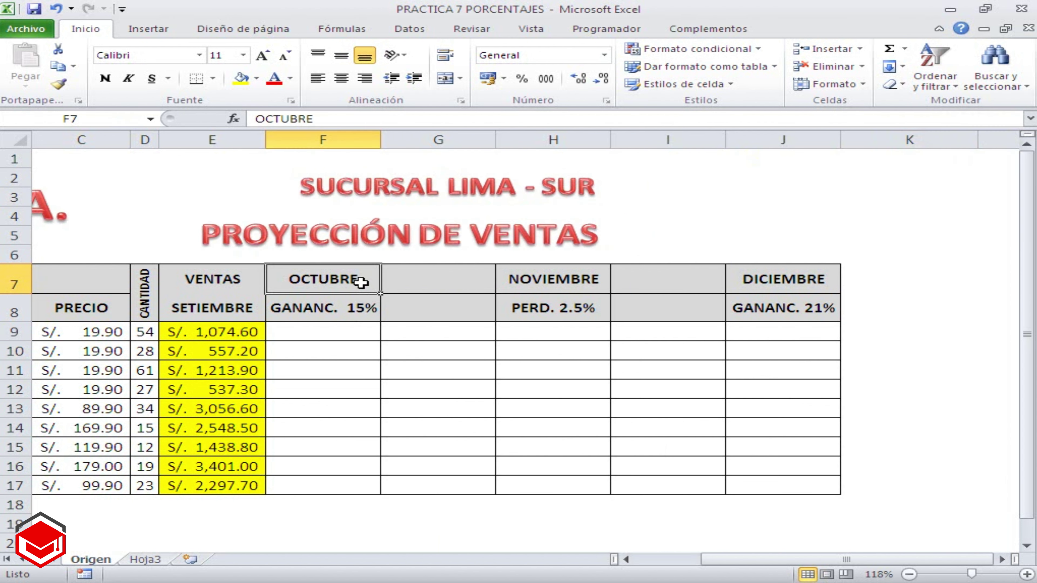
pyautogui.moveTo(384, 291); pyautogui.dragTo(461, 294)
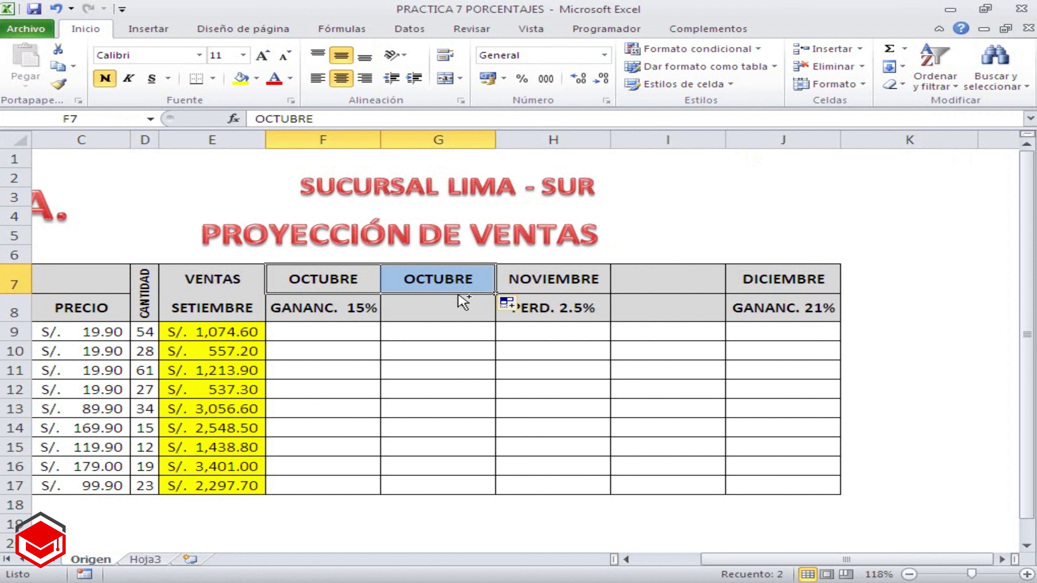
pyautogui.click(351, 310)
pyautogui.moveTo(380, 321); pyautogui.dragTo(463, 323)
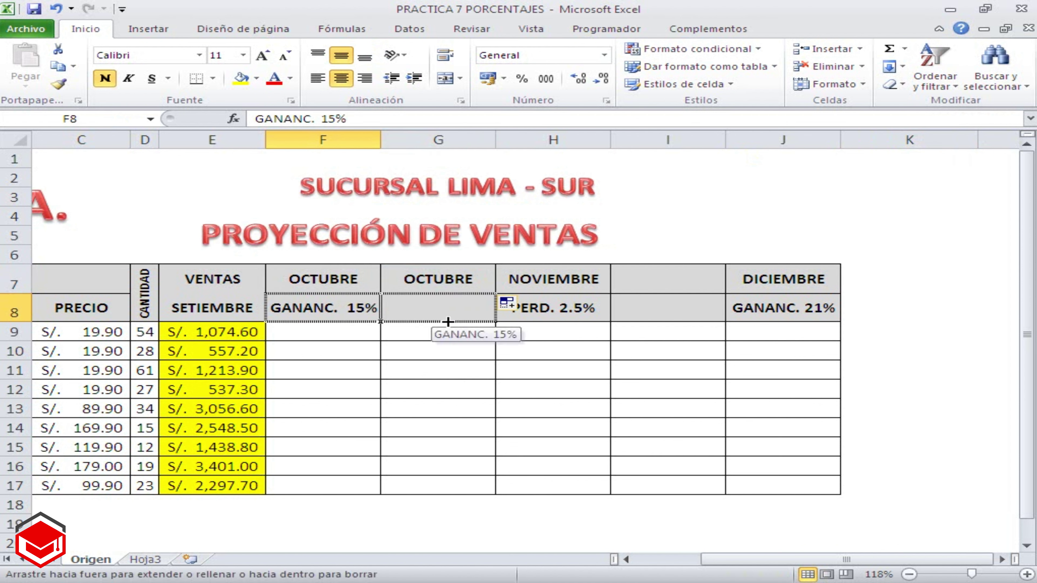
pyautogui.click(584, 291)
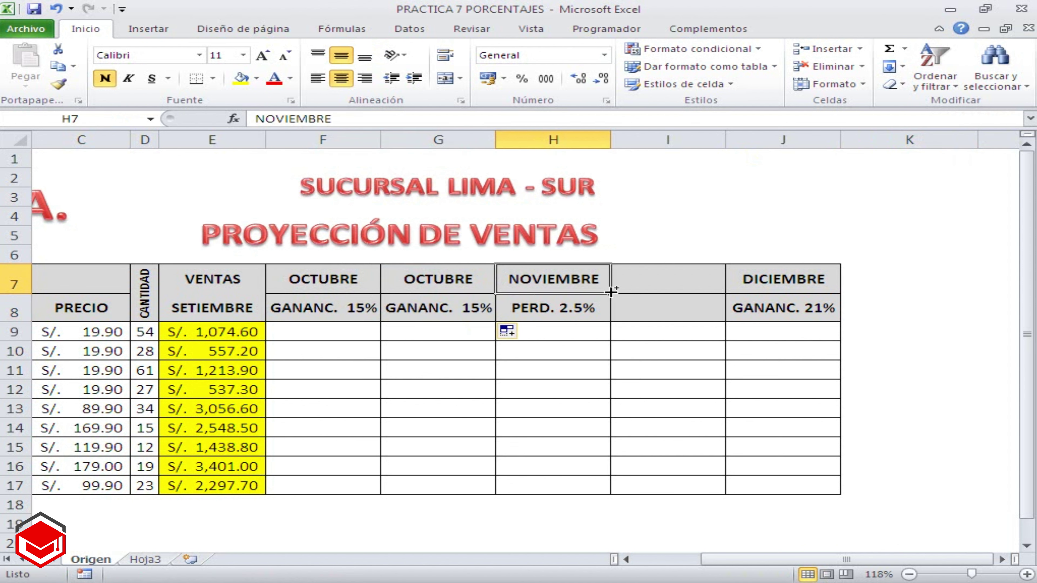
pyautogui.moveTo(610, 293)
pyautogui.mouseDown()
pyautogui.moveTo(684, 293)
pyautogui.moveTo(672, 296)
pyautogui.mouseUp()
pyautogui.click(556, 304)
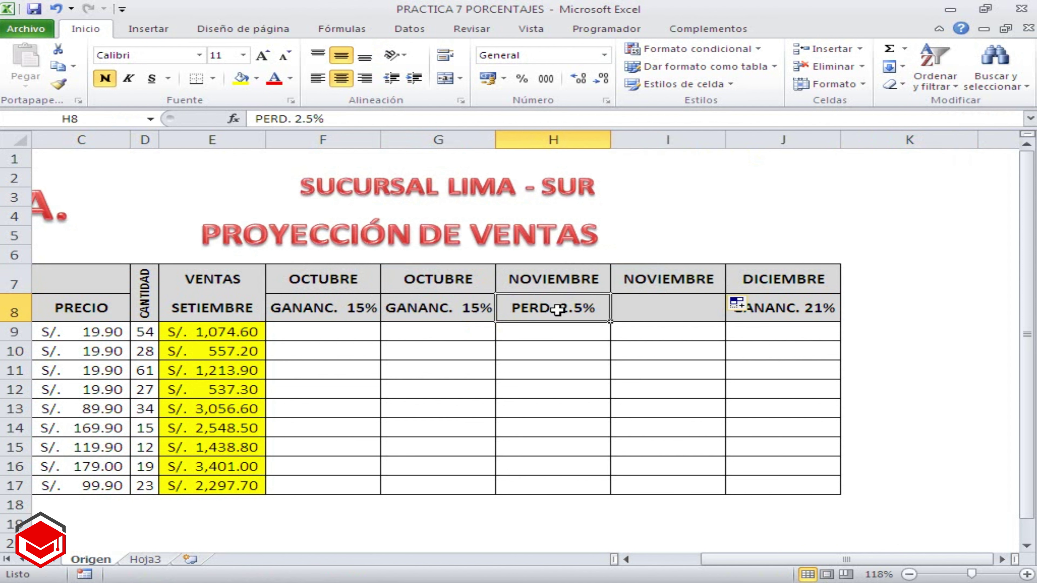
pyautogui.moveTo(611, 322); pyautogui.dragTo(676, 324)
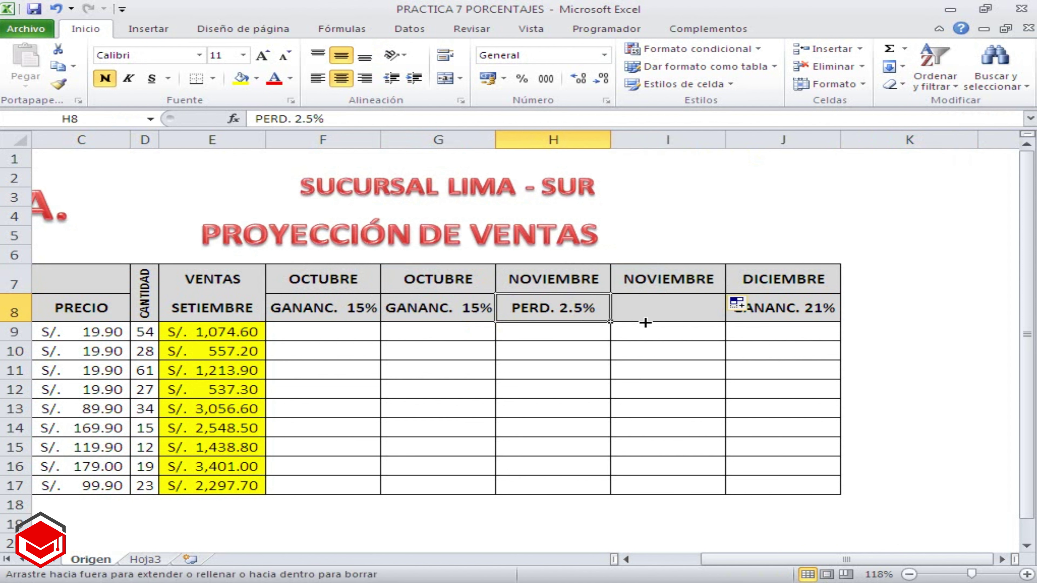
# Step: Copy the DICIEMBRE/GANANC. 21% headers into column K and give K9:K17 all borders
pyautogui.click(783, 279)
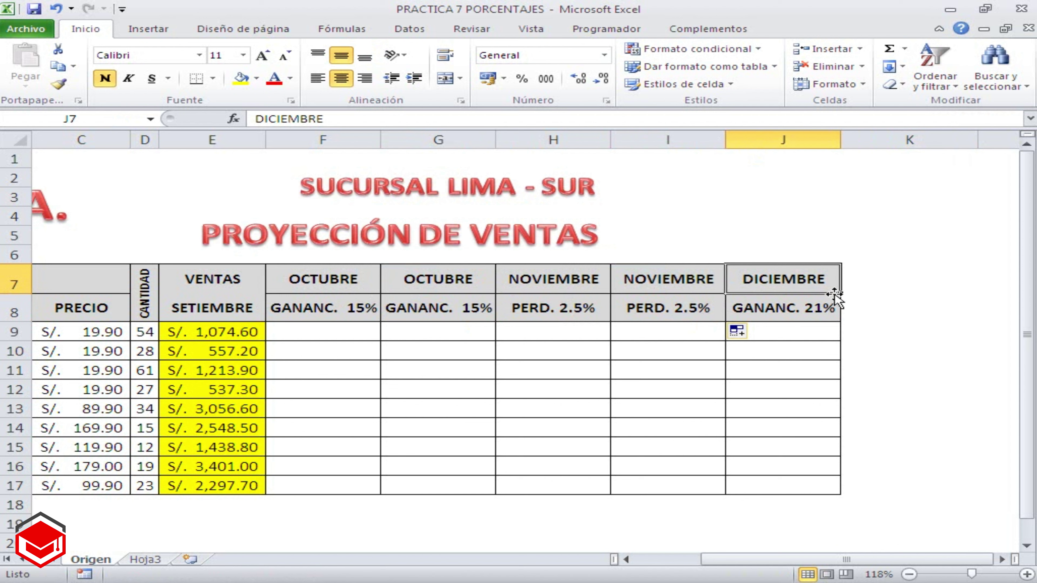
pyautogui.moveTo(839, 293); pyautogui.dragTo(898, 300)
pyautogui.click(847, 312)
pyautogui.click(807, 315)
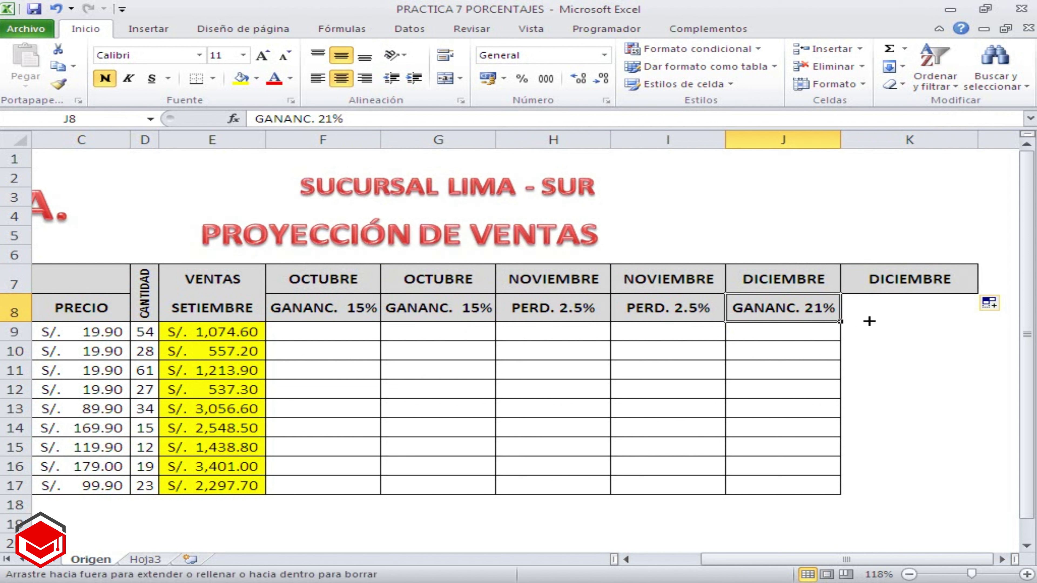
pyautogui.moveTo(840, 320)
pyautogui.mouseDown()
pyautogui.moveTo(918, 326)
pyautogui.moveTo(872, 486)
pyautogui.mouseUp()
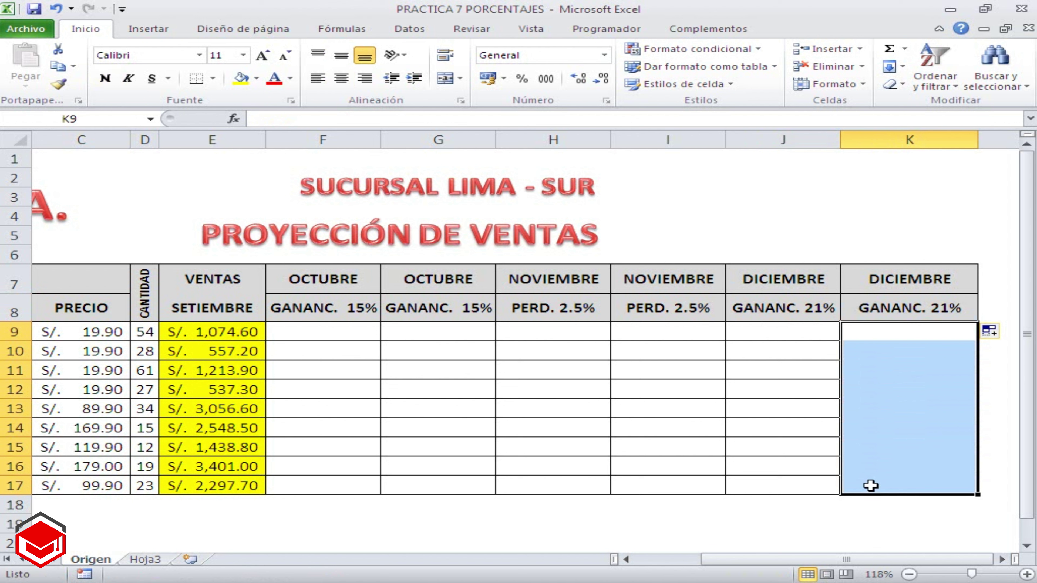
pyautogui.click(212, 77)
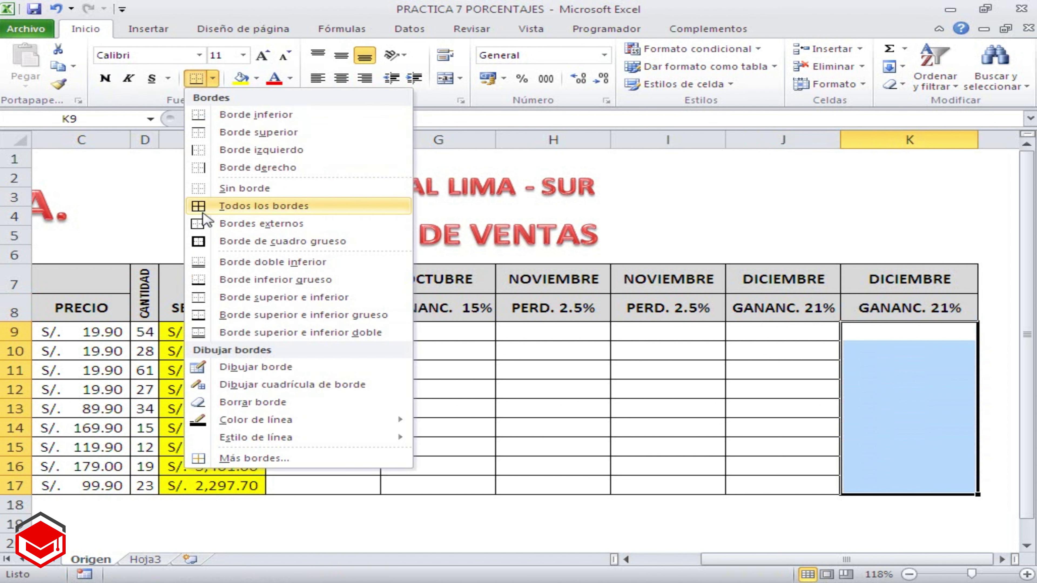
pyautogui.click(229, 205)
pyautogui.click(325, 332)
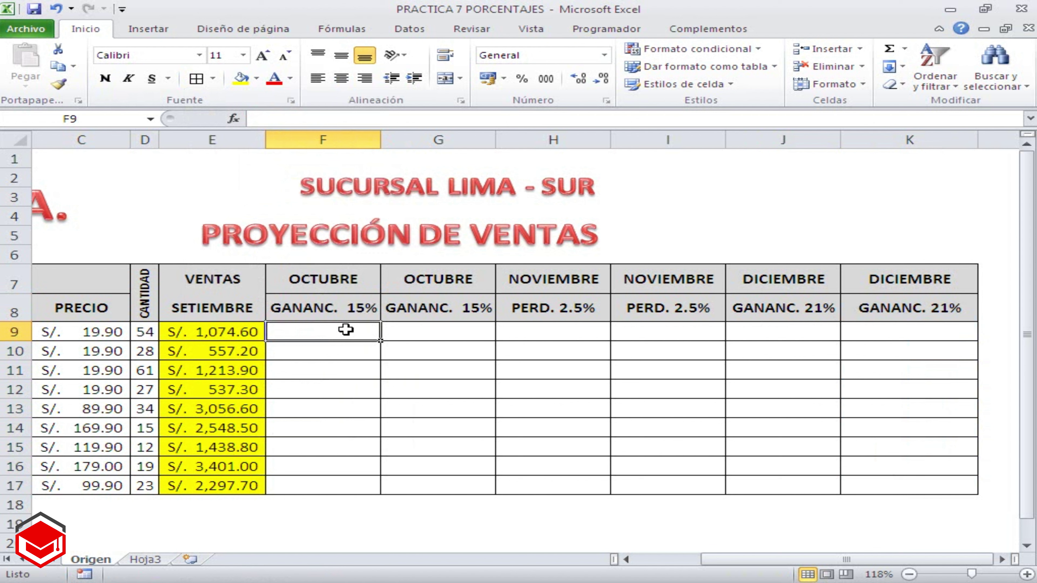
# Step: Enter =E9+(E9*15%) in F9 and fill it down to F17 (S/. 1,235.79 to S/. 2,642.36)
pyautogui.write('=')
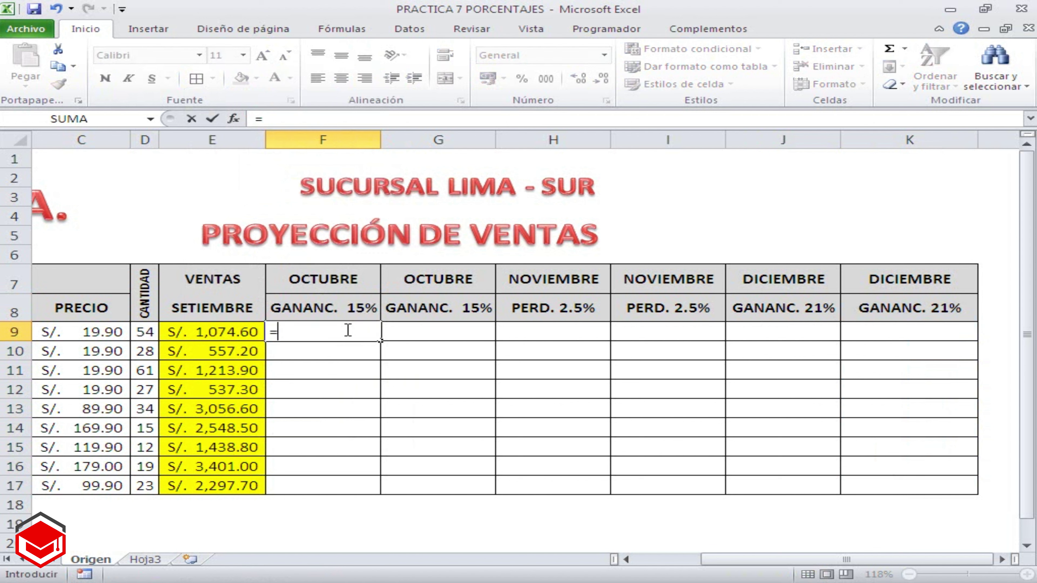
pyautogui.click(241, 333)
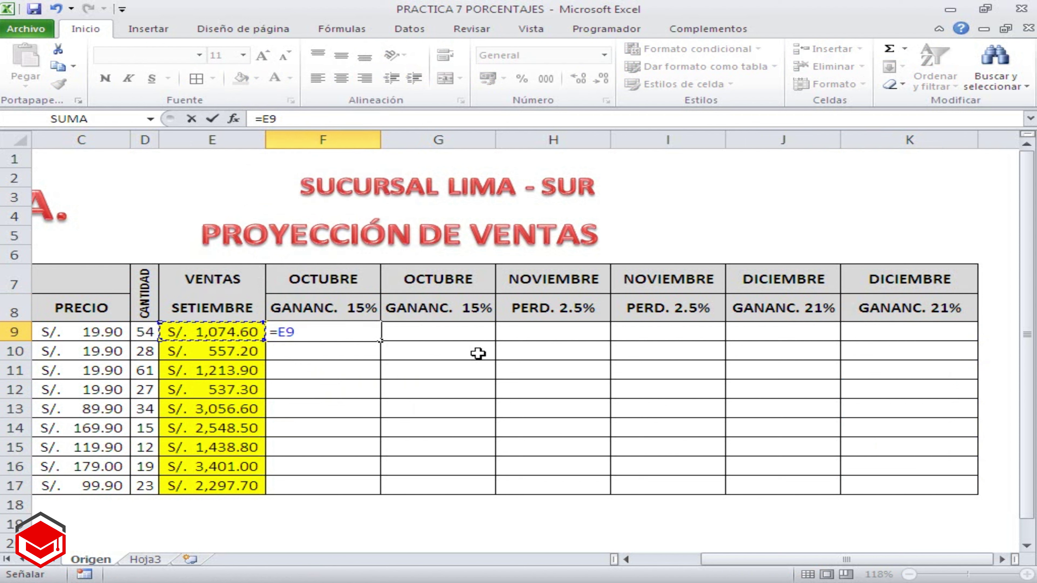
pyautogui.write('+(')
pyautogui.click(232, 333)
pyautogui.write('*15')
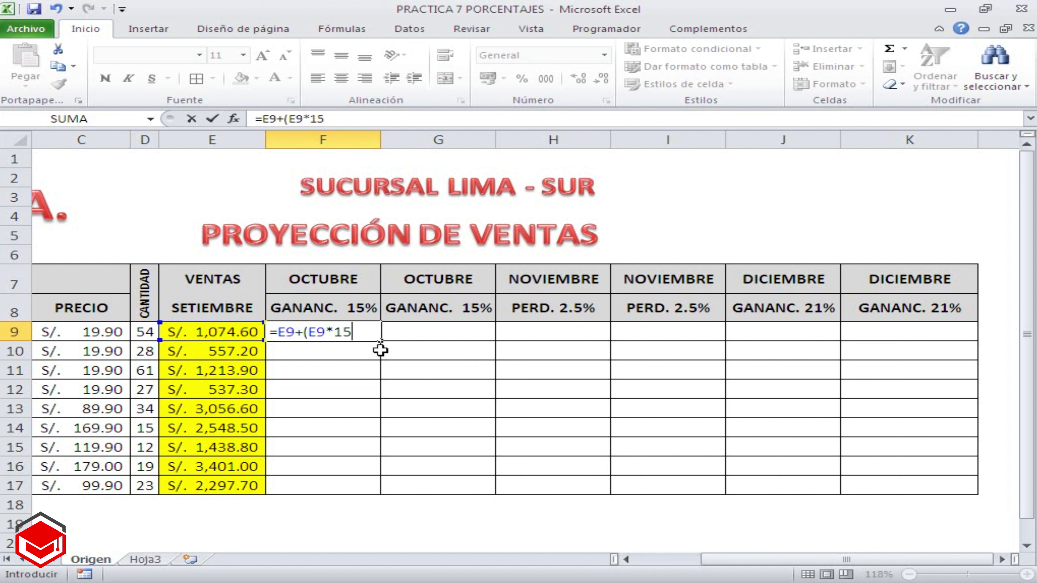
pyautogui.write('%')
pyautogui.press('Return')
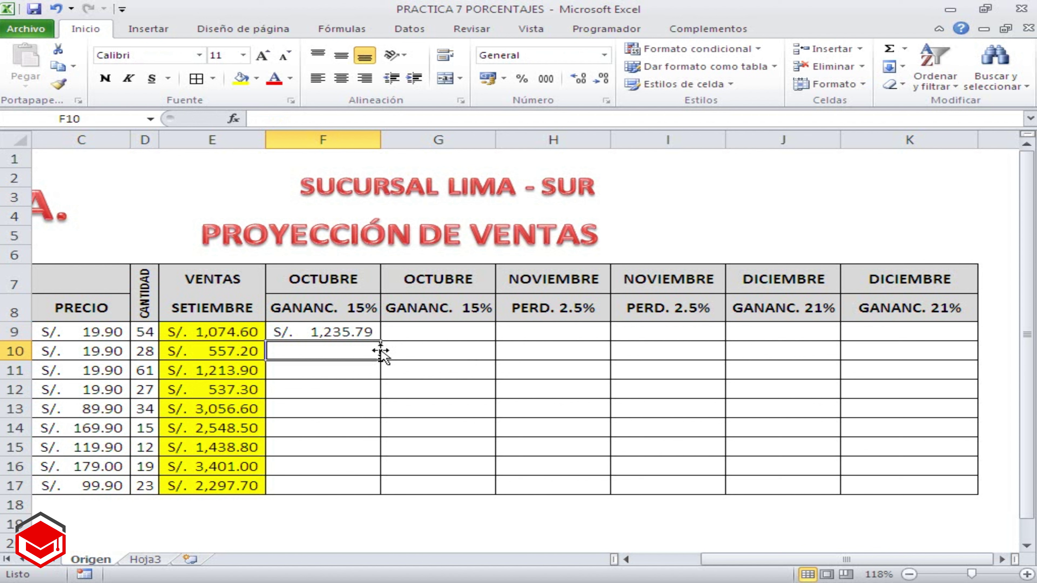
pyautogui.click(364, 333)
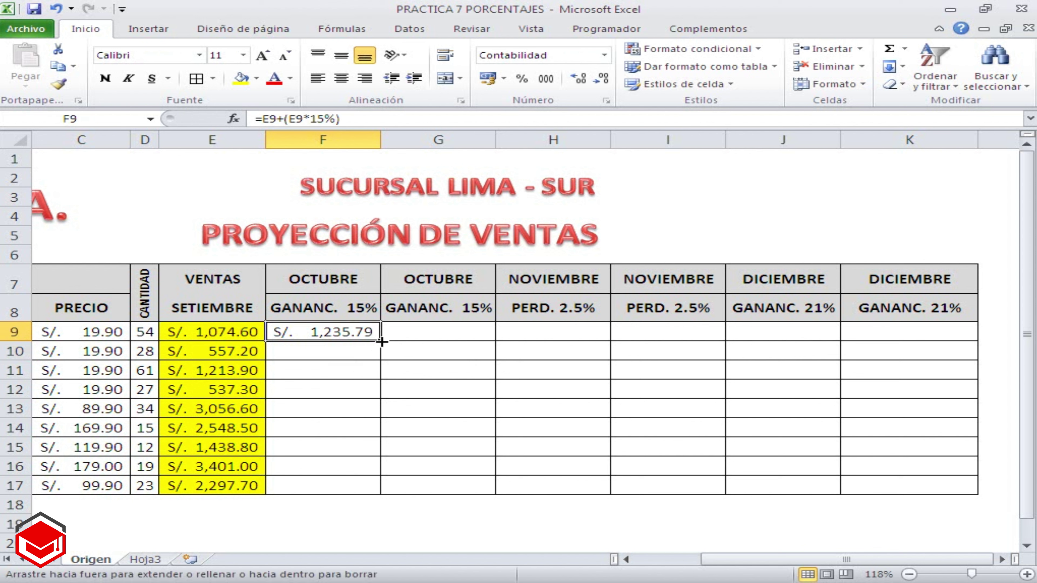
pyautogui.doubleClick(359, 331)
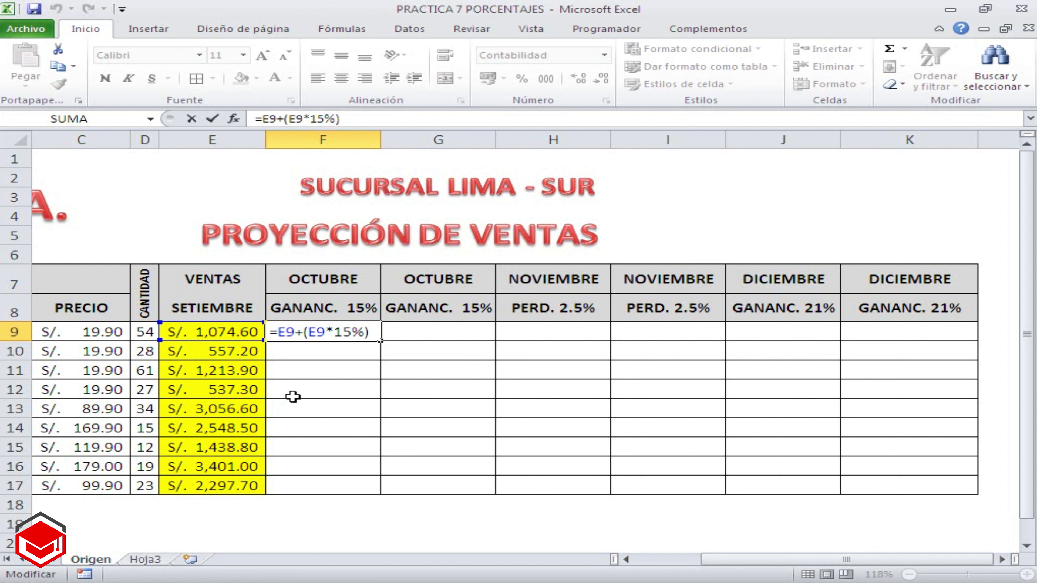
pyautogui.press('Return')
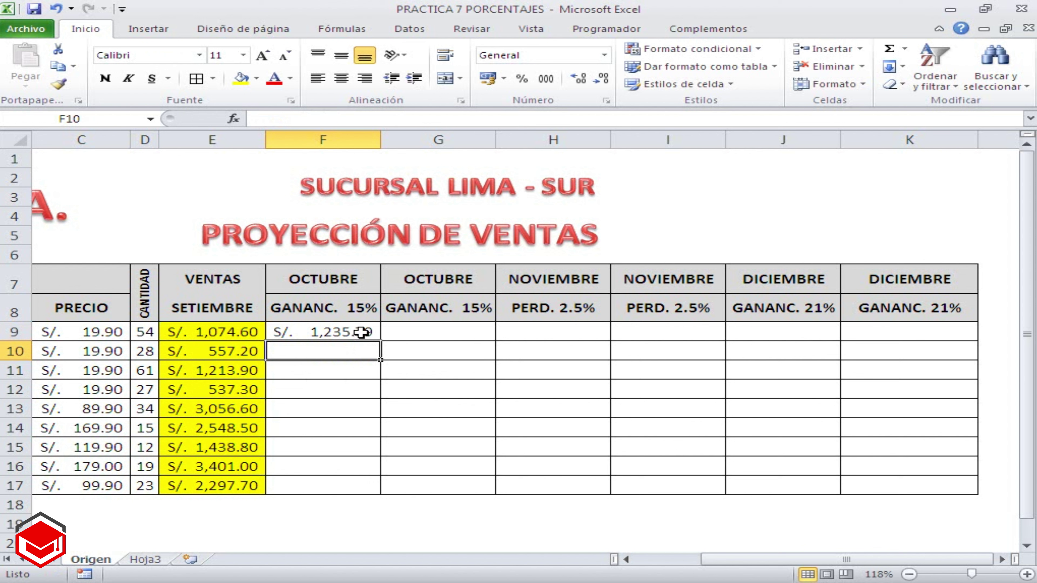
pyautogui.click(360, 332)
pyautogui.moveTo(380, 344); pyautogui.dragTo(384, 497)
# Step: Enter =E9*1.15 in G9 and fill it down to G17, matching the first October column
pyautogui.click(436, 329)
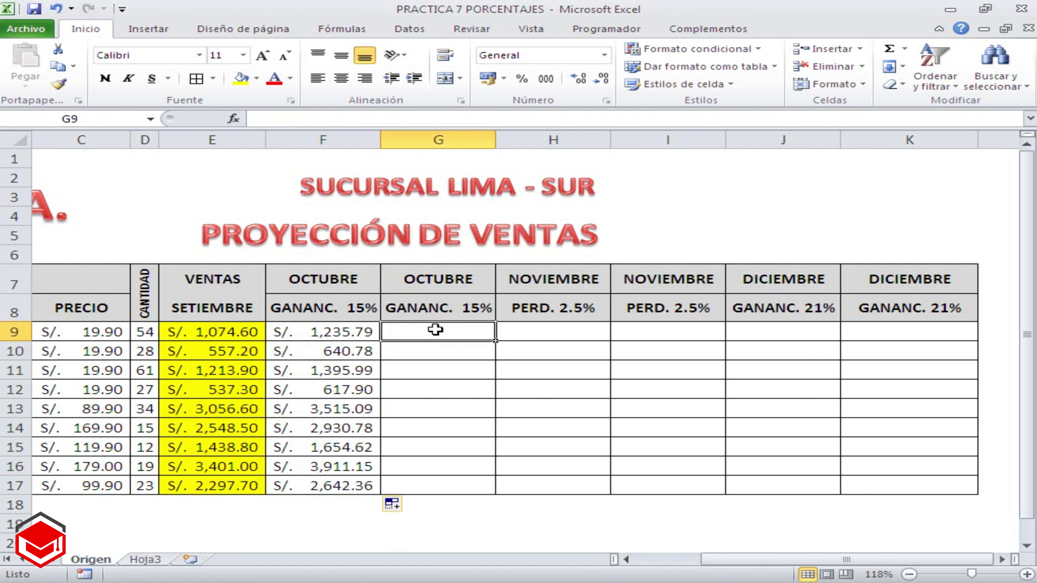
pyautogui.write('=')
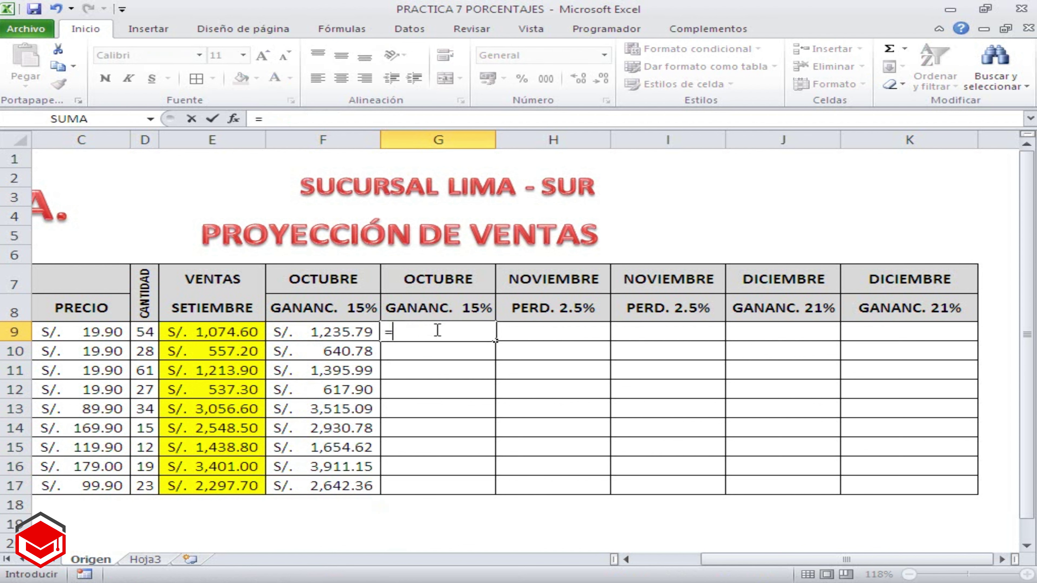
pyautogui.click(232, 330)
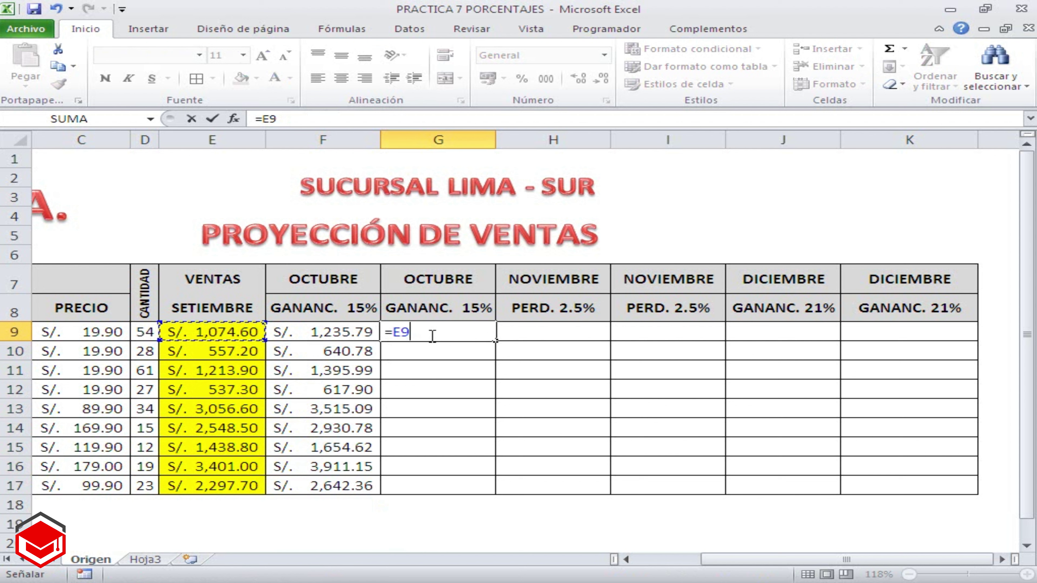
pyautogui.write('*')
pyautogui.write('1.15')
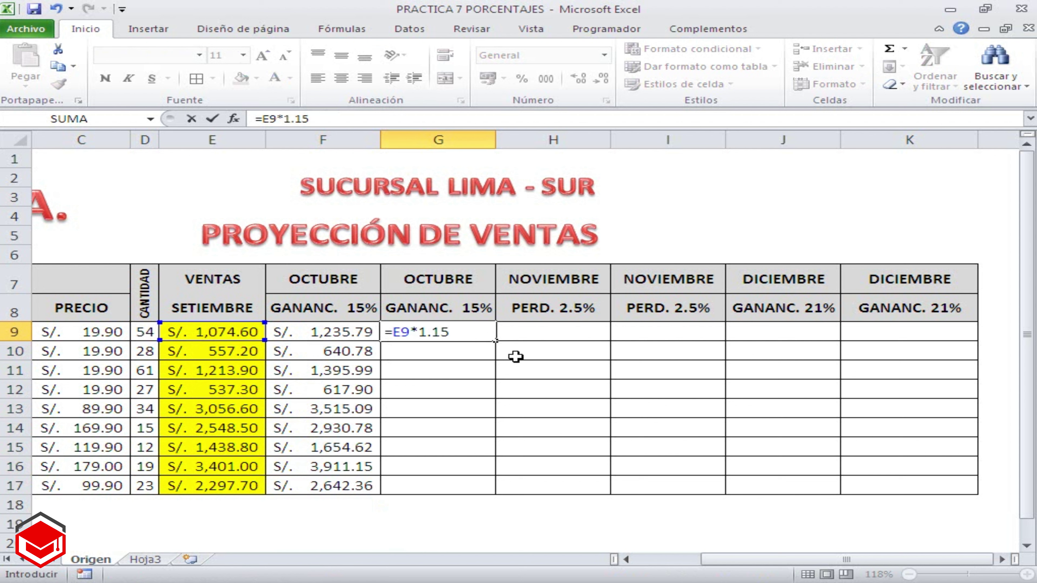
pyautogui.press('Return')
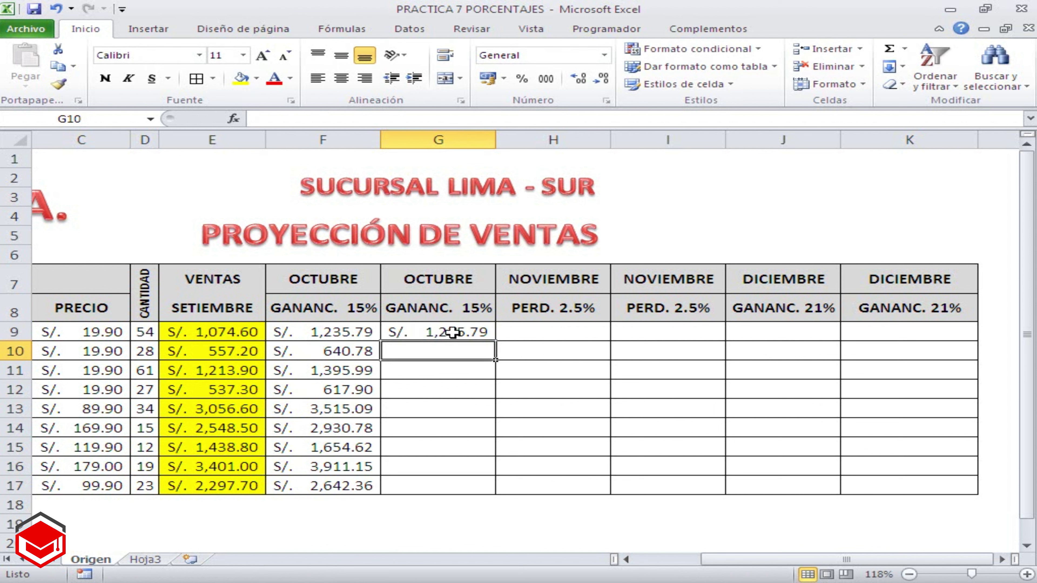
pyautogui.click(453, 333)
pyautogui.moveTo(495, 340); pyautogui.dragTo(503, 496)
pyautogui.click(550, 335)
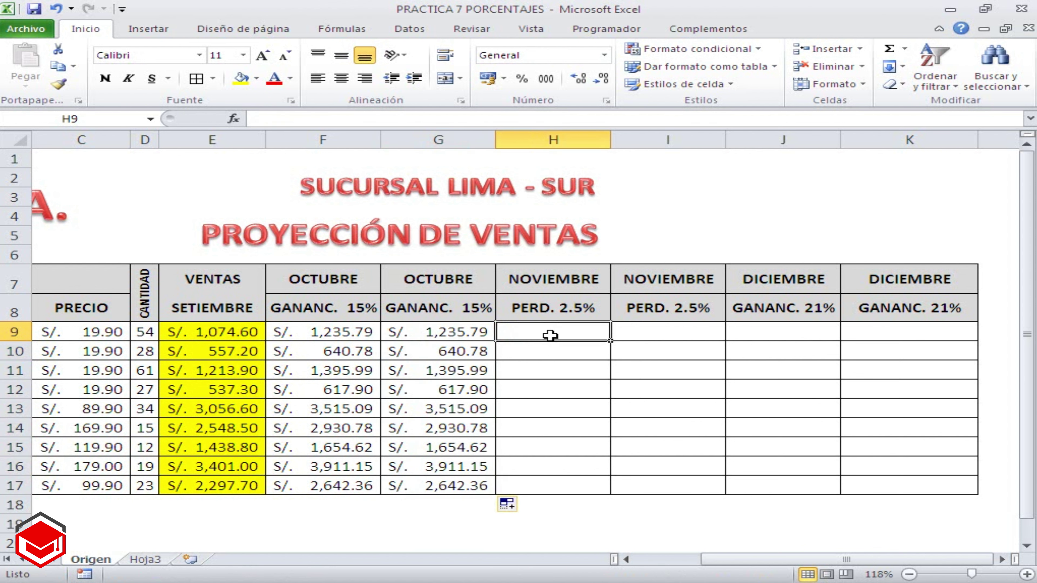
# Step: Enter =E9-(E9*2.5%) in H9 and fill it down to H17 (S/. 1,047.74 to S/. 2,240.26)
pyautogui.write('=')
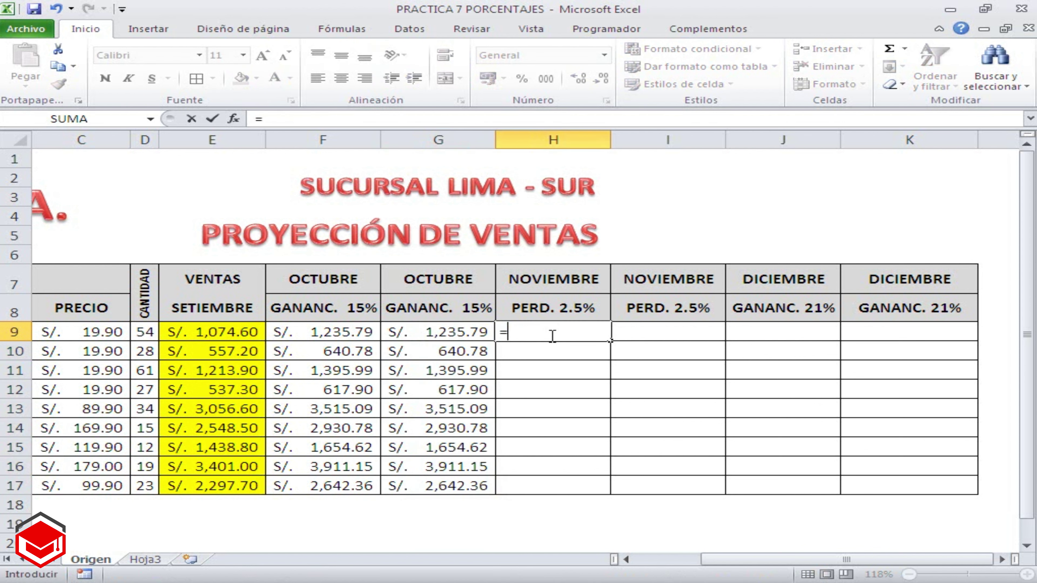
pyautogui.click(220, 333)
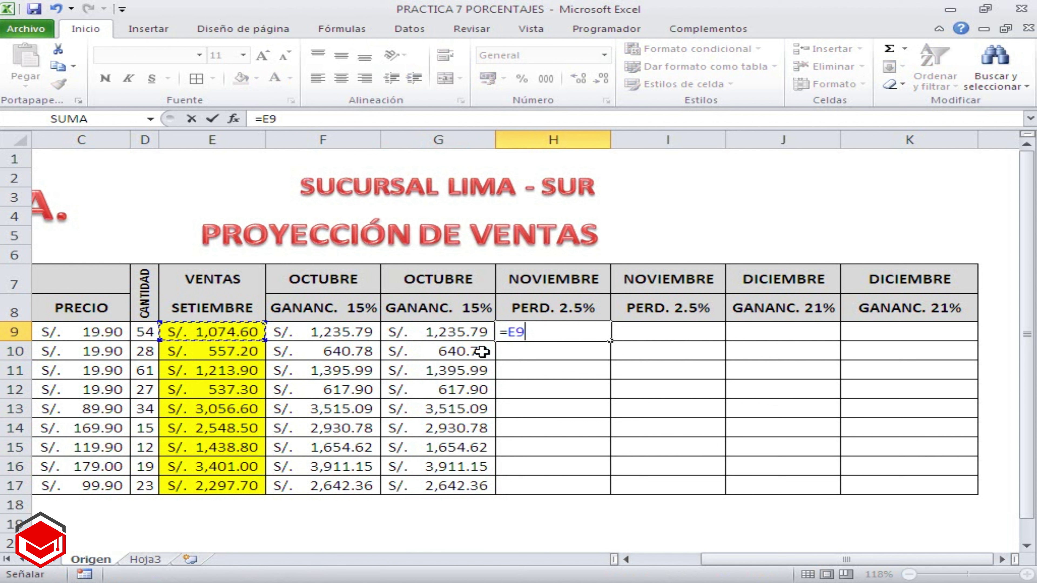
pyautogui.write('-(')
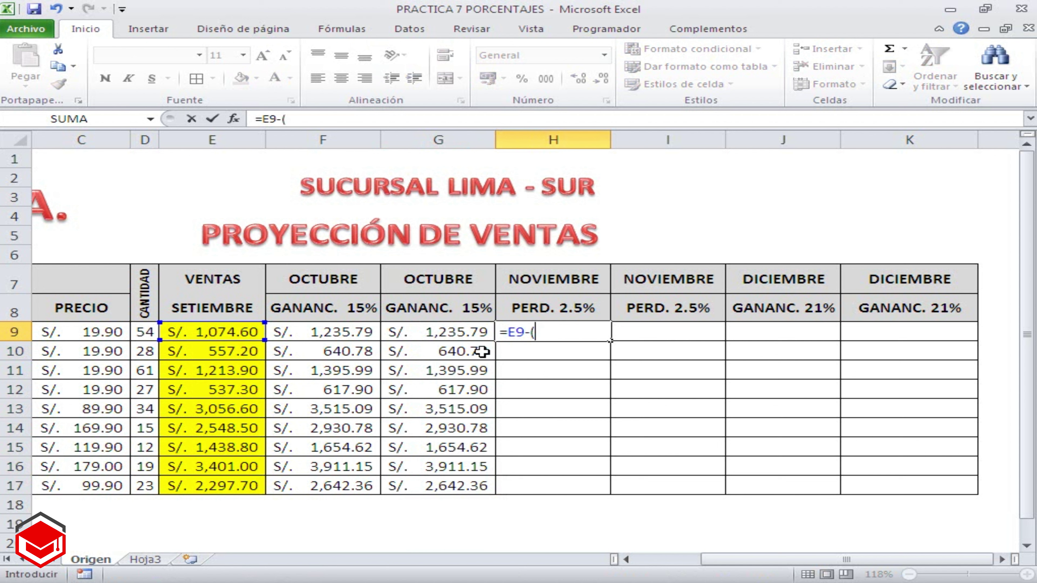
pyautogui.write('E')
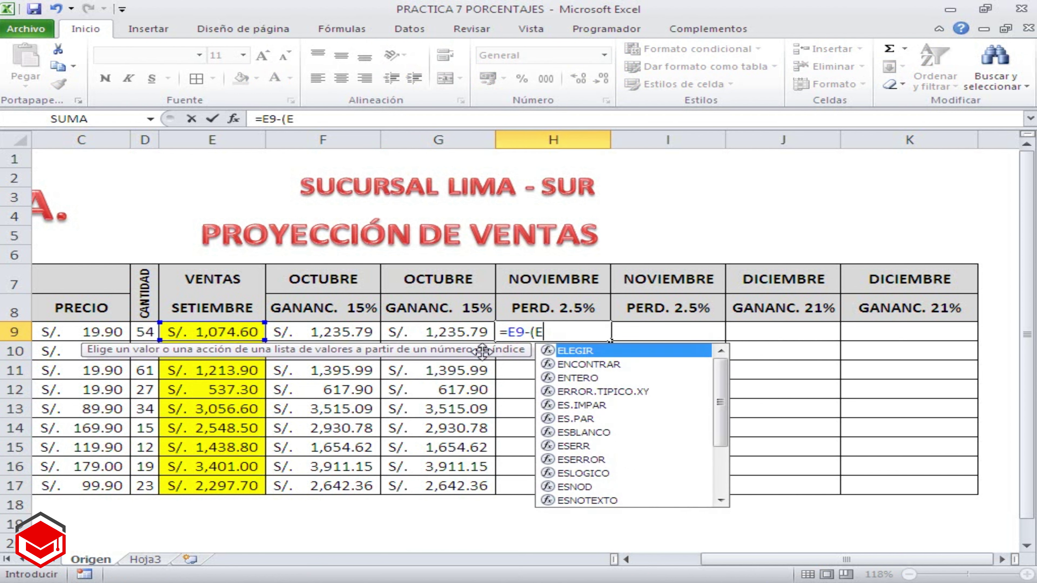
pyautogui.write('9')
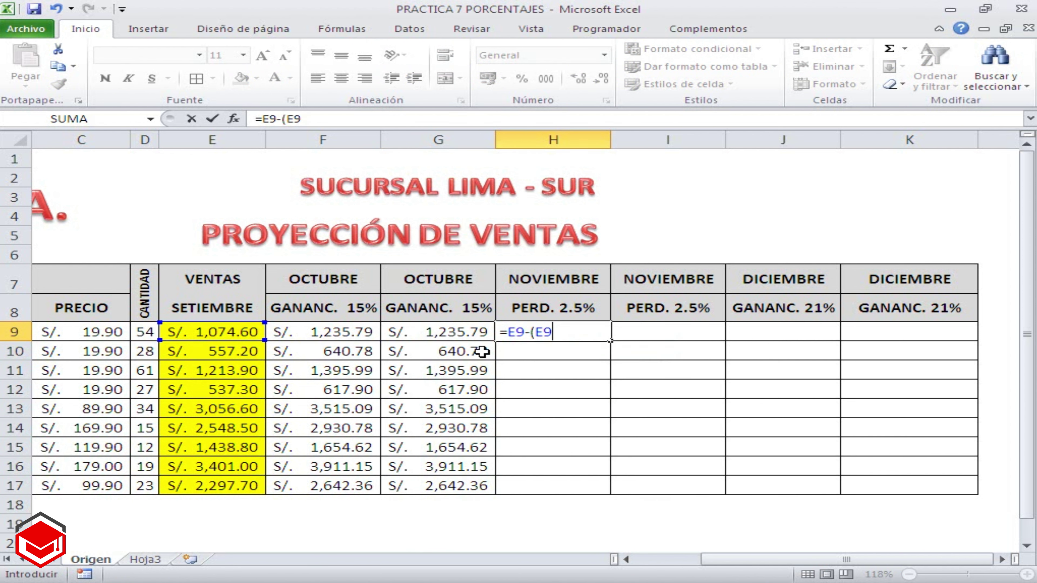
pyautogui.write('*2.')
pyautogui.write('5')
pyautogui.write('%)')
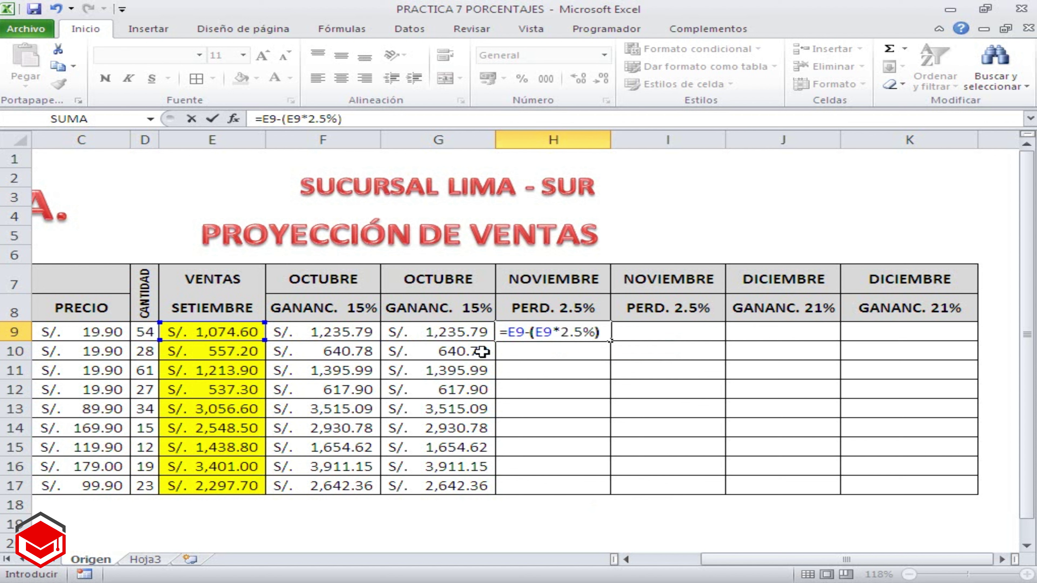
pyautogui.press('Return')
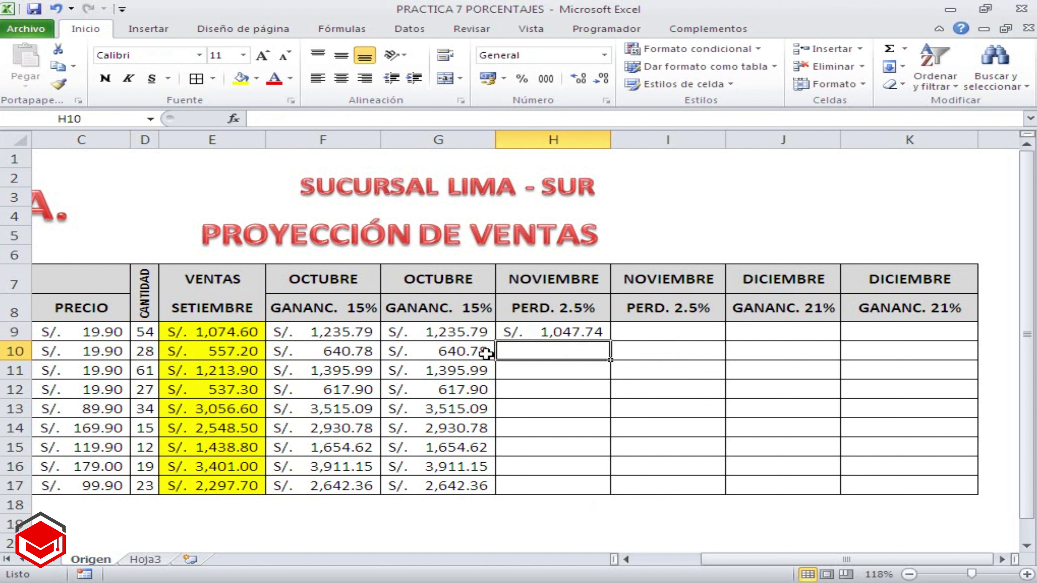
pyautogui.click(569, 332)
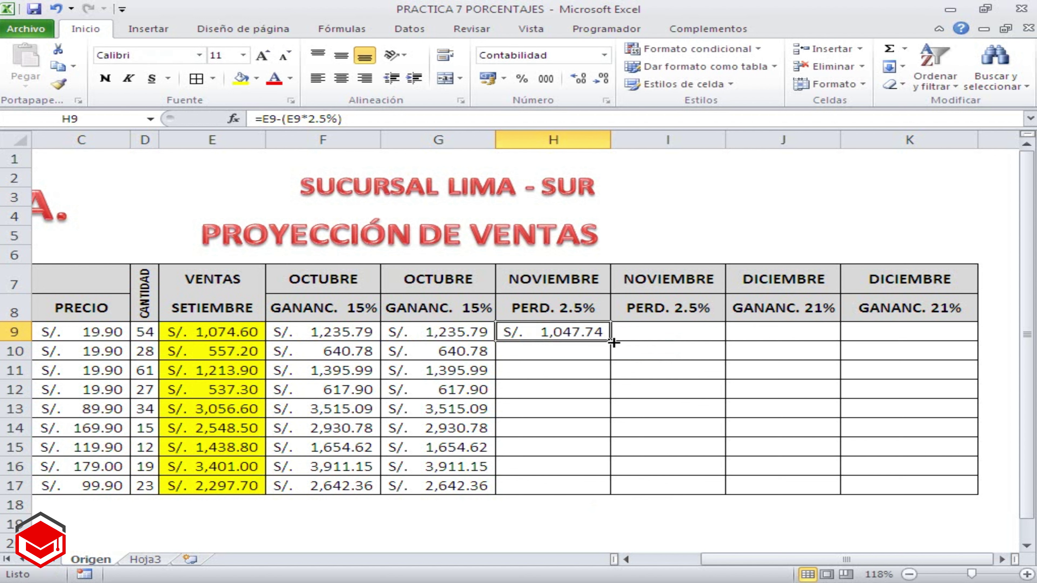
pyautogui.moveTo(611, 344); pyautogui.dragTo(614, 496)
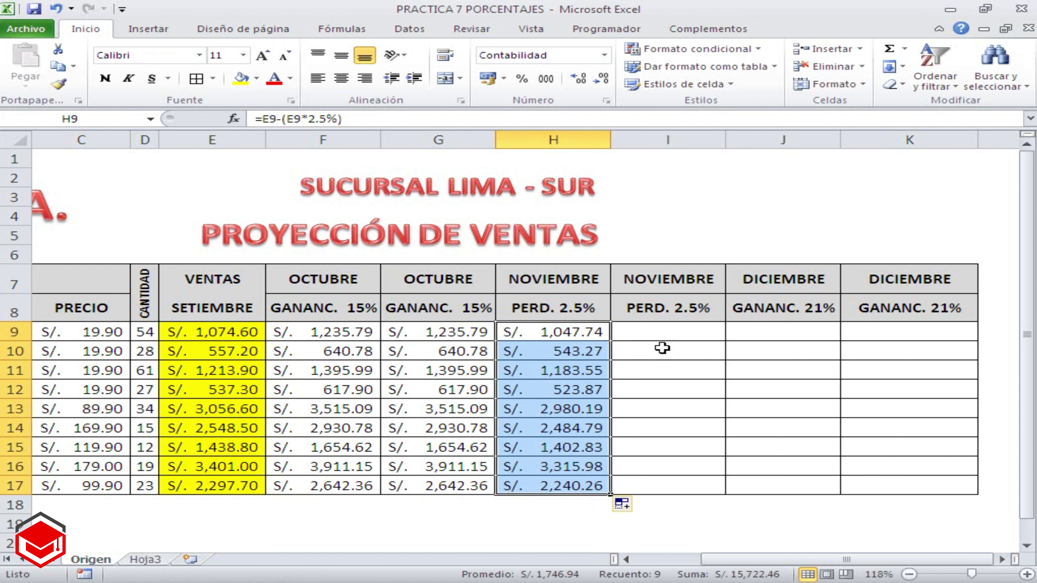
pyautogui.click(662, 333)
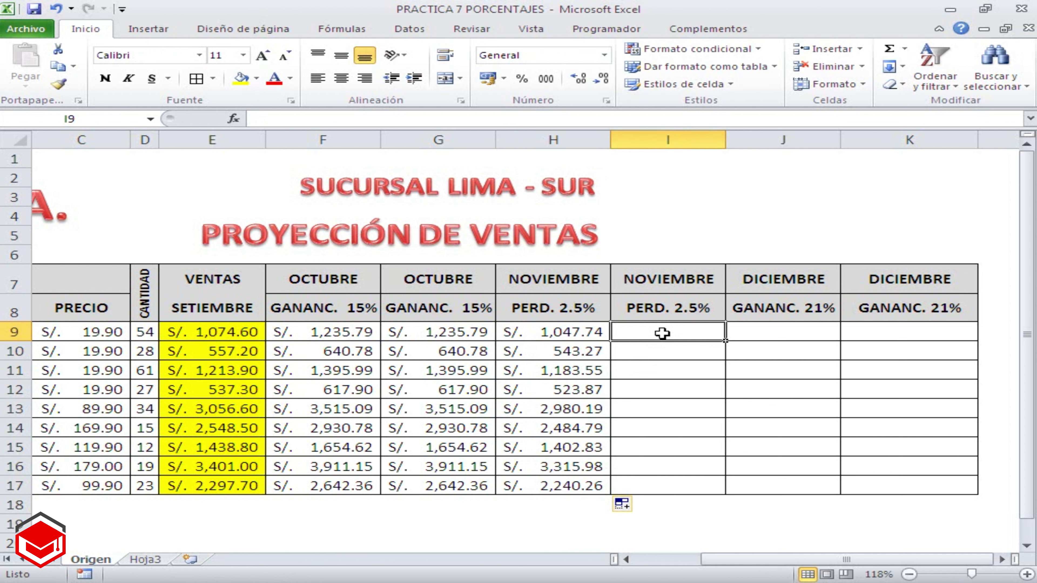
# Step: Enter =E9*0.975 in I9 and fill it down to I17
pyautogui.write('=')
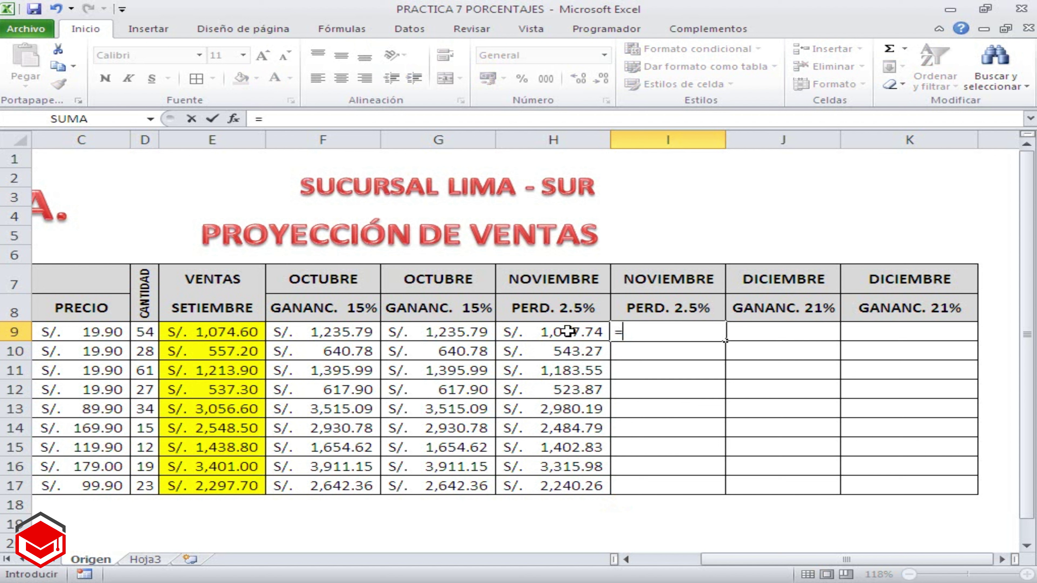
pyautogui.click(245, 331)
pyautogui.write('*')
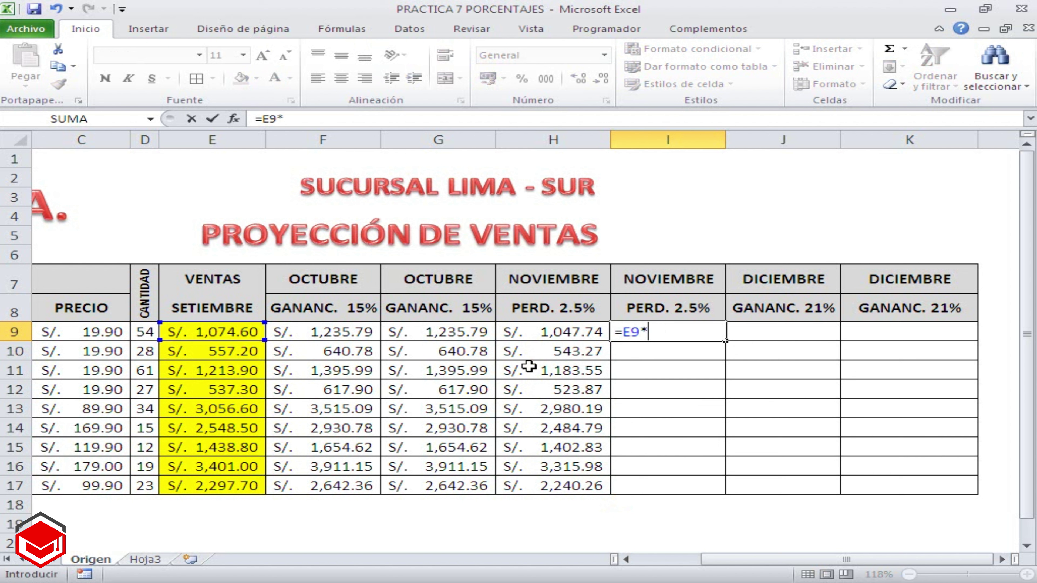
pyautogui.write('0.')
pyautogui.write('975')
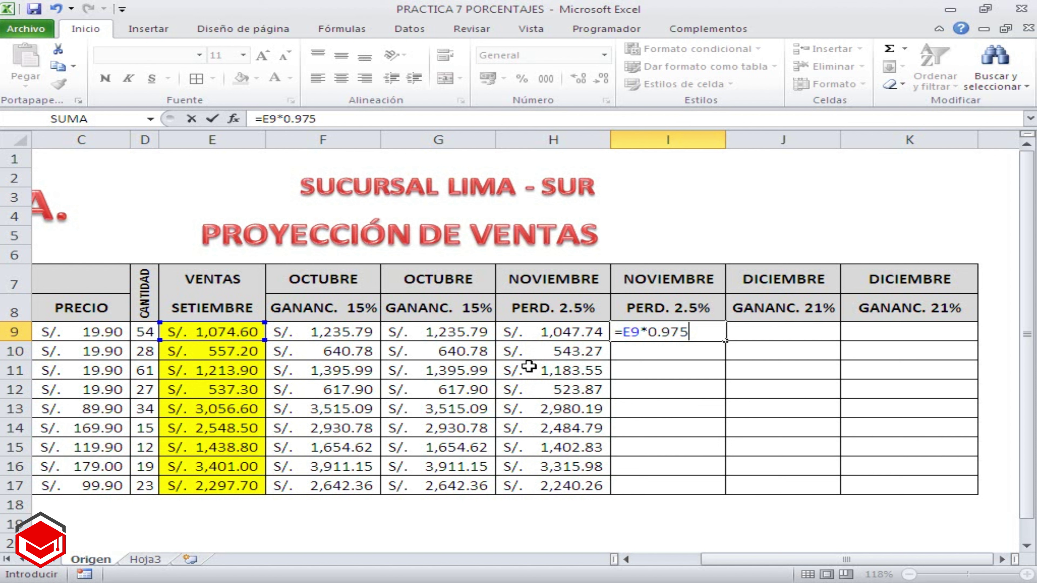
pyautogui.press('Return')
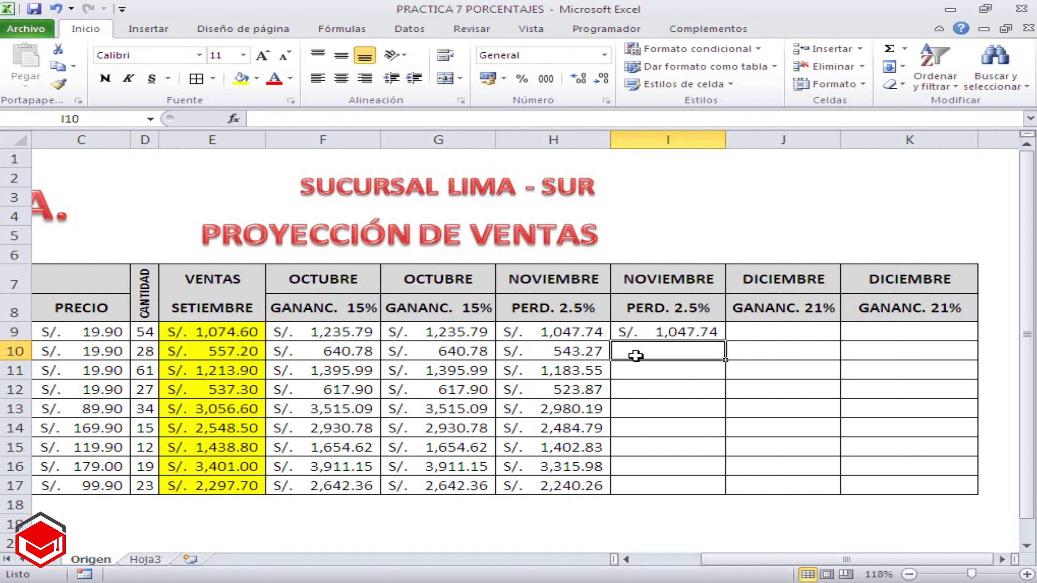
pyautogui.click(708, 335)
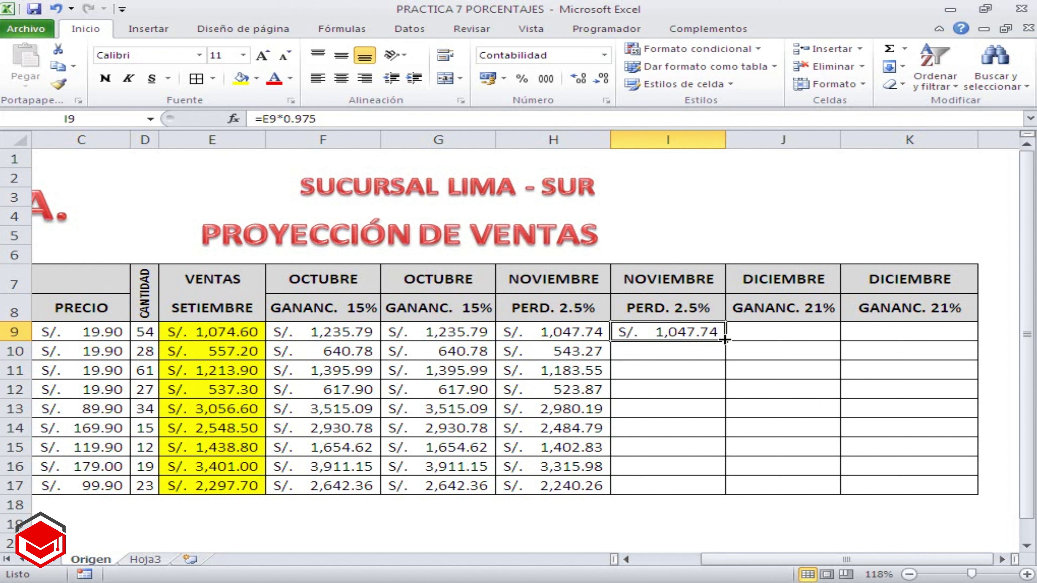
pyautogui.moveTo(725, 341); pyautogui.dragTo(727, 490)
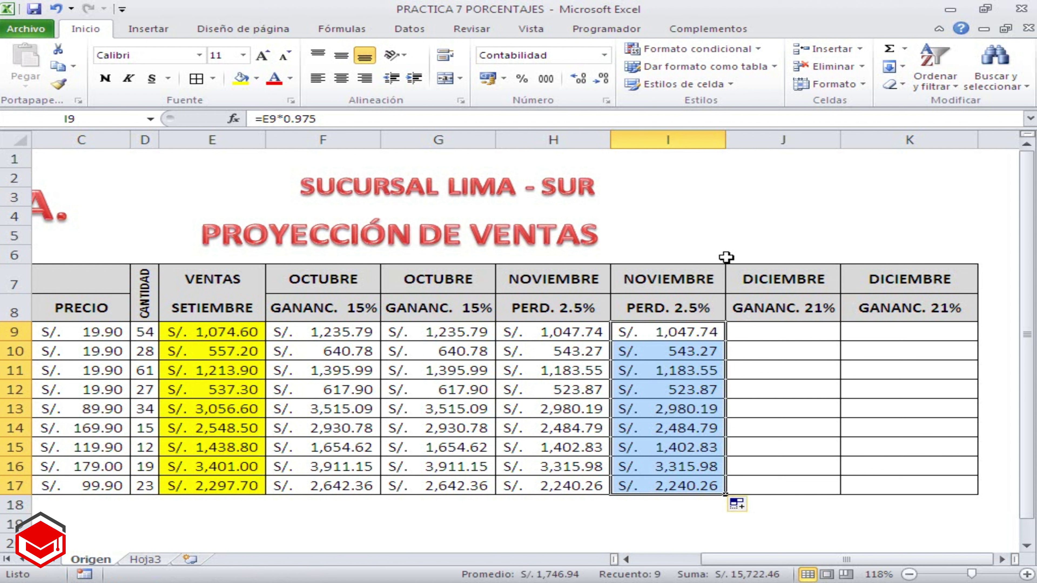
# Step: Calculate =100-2.5 (97.5) in J3 as a side check and review the I9 formula
pyautogui.click(764, 200)
pyautogui.write('=')
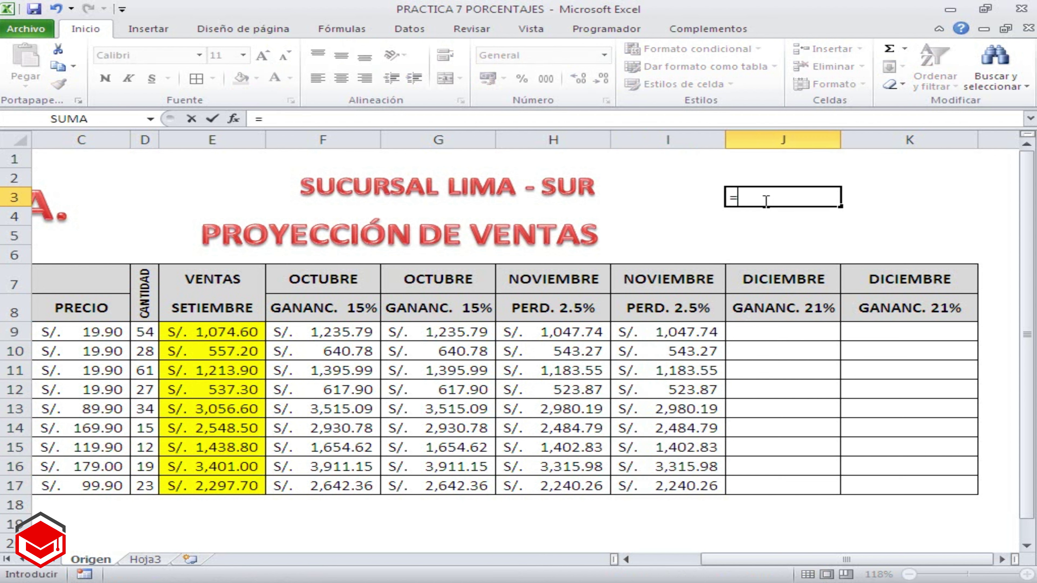
pyautogui.write('100')
pyautogui.write('-')
pyautogui.write('2.5')
pyautogui.press('Return')
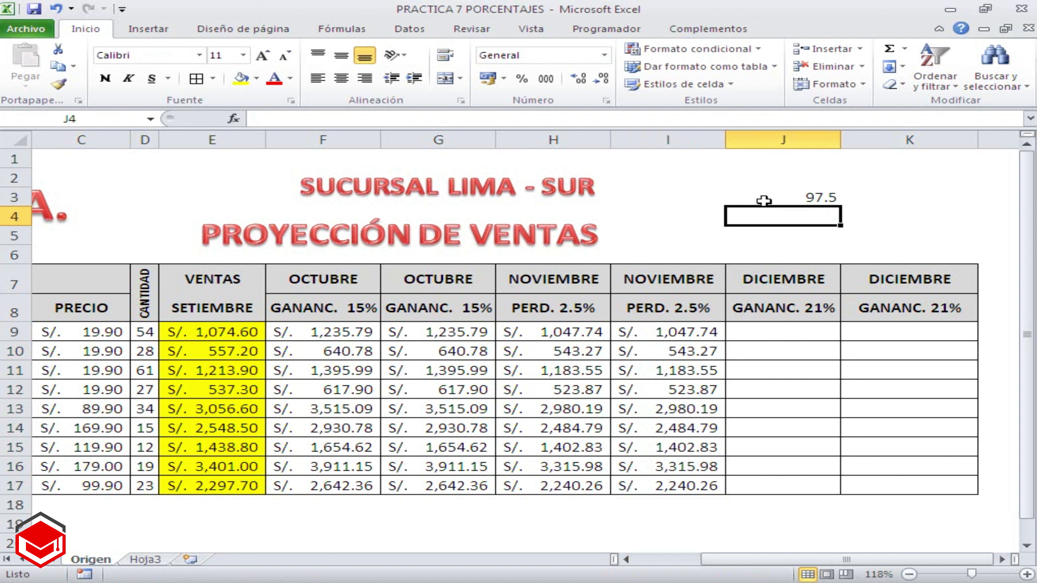
pyautogui.click(815, 192)
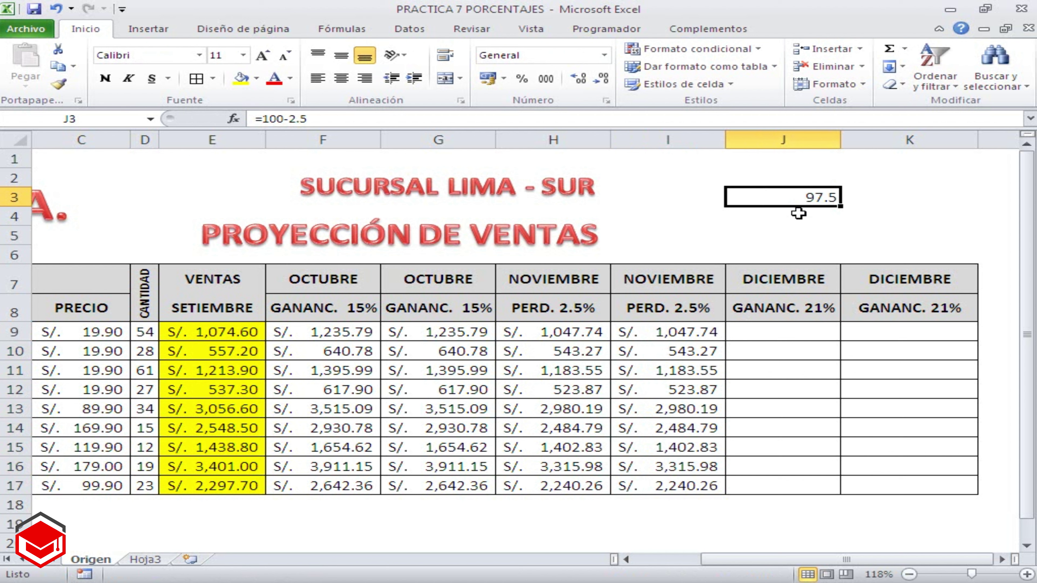
pyautogui.doubleClick(696, 332)
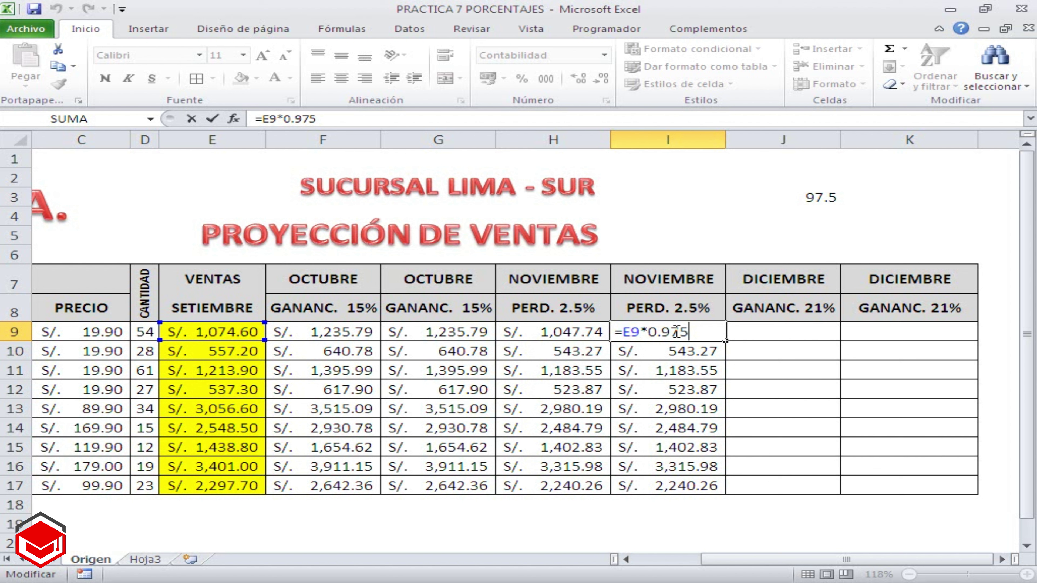
pyautogui.press('Return')
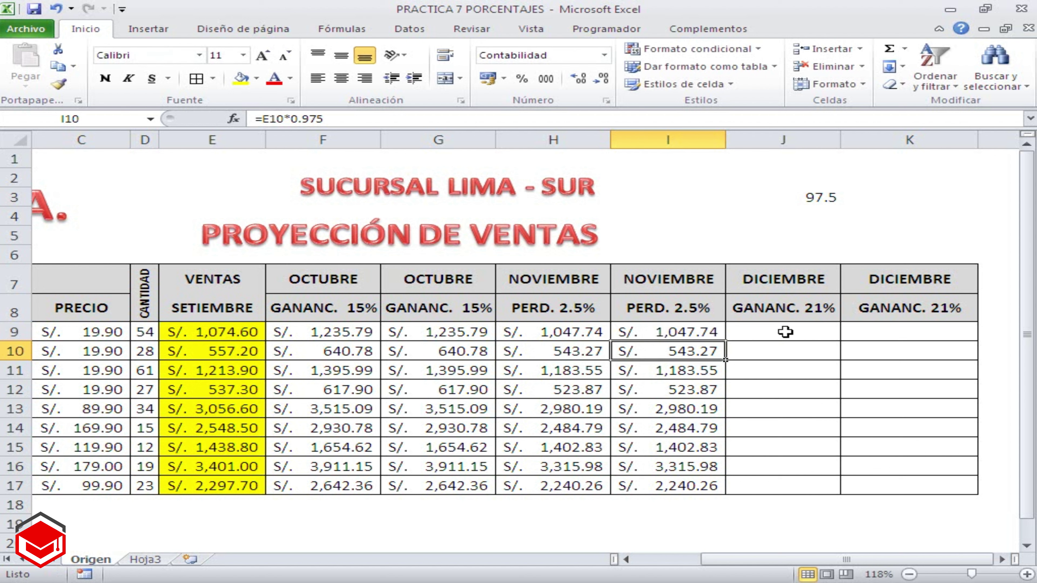
pyautogui.click(785, 332)
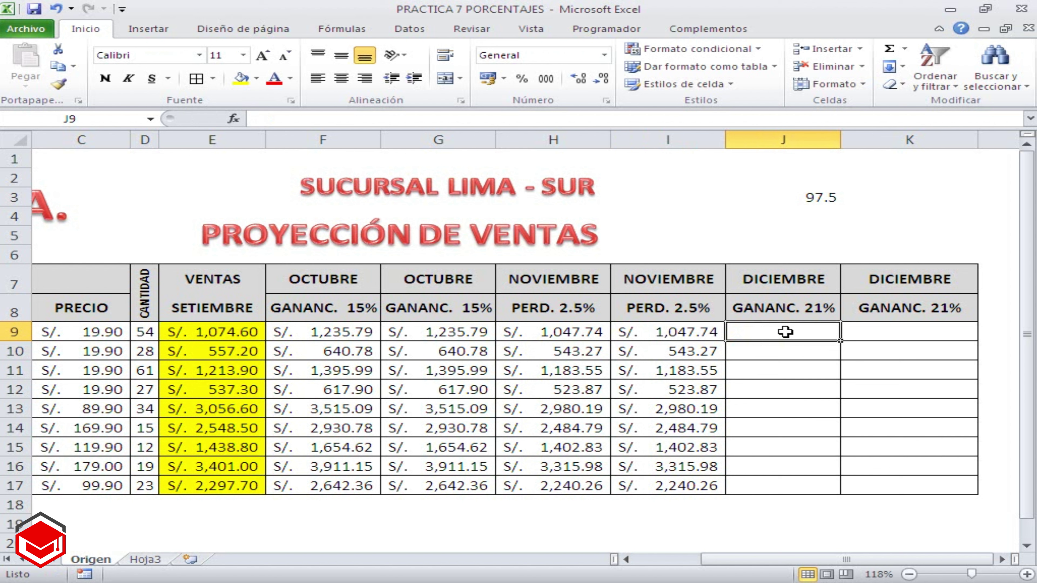
# Step: Enter =E9+(E9*21%) in J9 and fill it down to J17 (S/. 1,300.27 to S/. 2,780.22)
pyautogui.write('=')
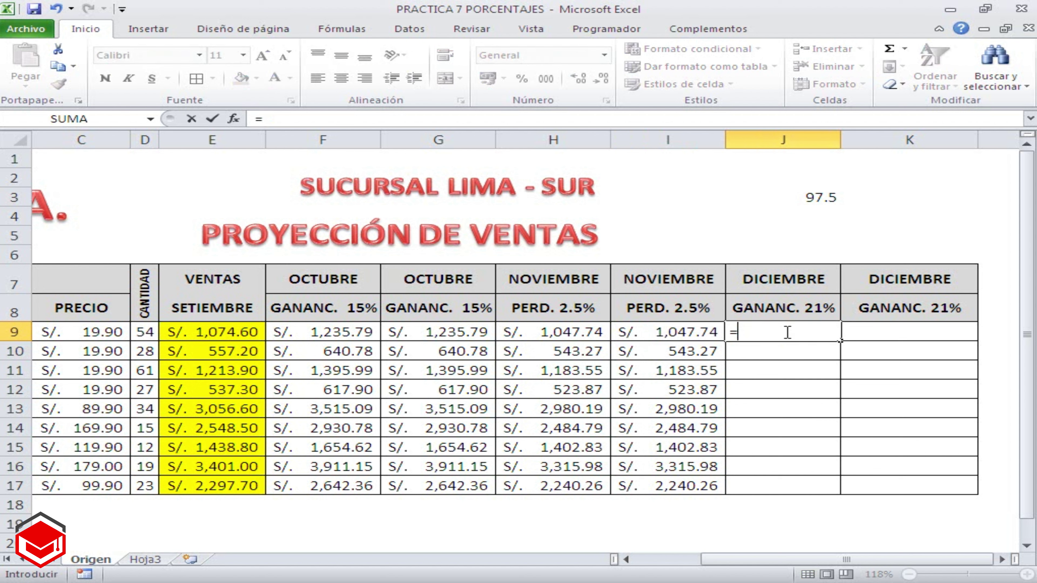
pyautogui.click(236, 333)
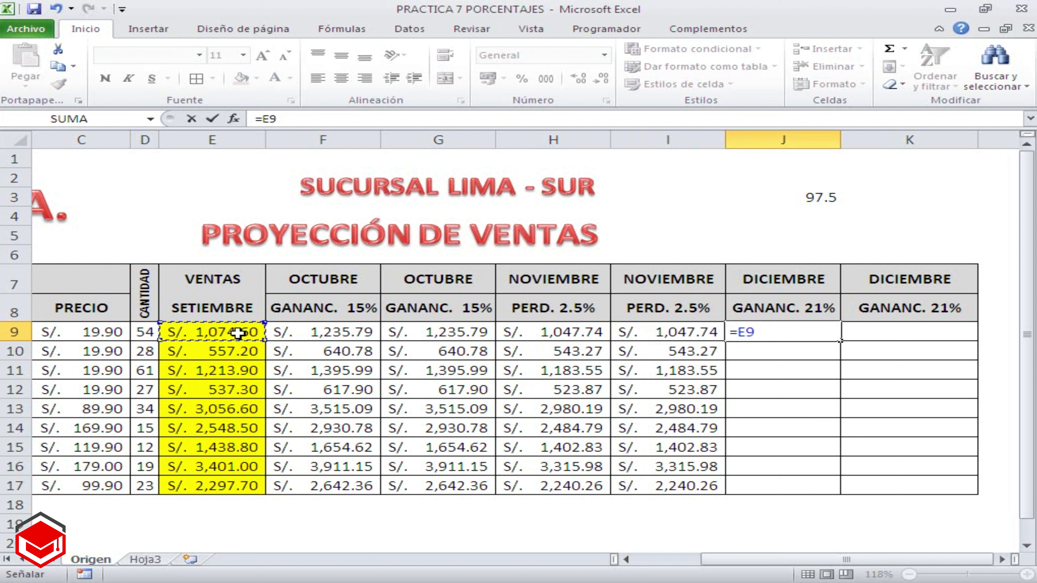
pyautogui.write('+(')
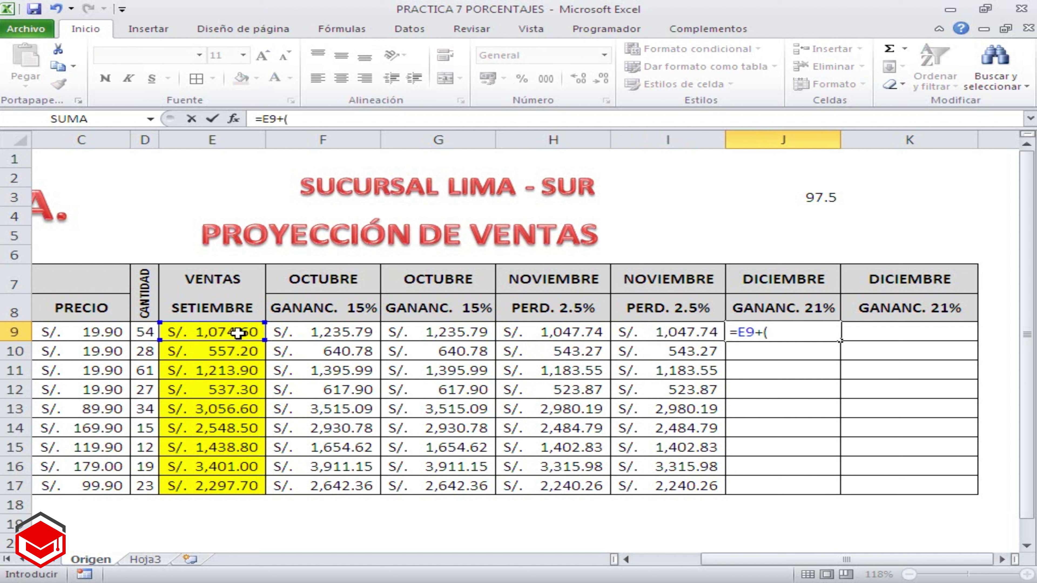
pyautogui.click(238, 333)
pyautogui.write('*')
pyautogui.write('21')
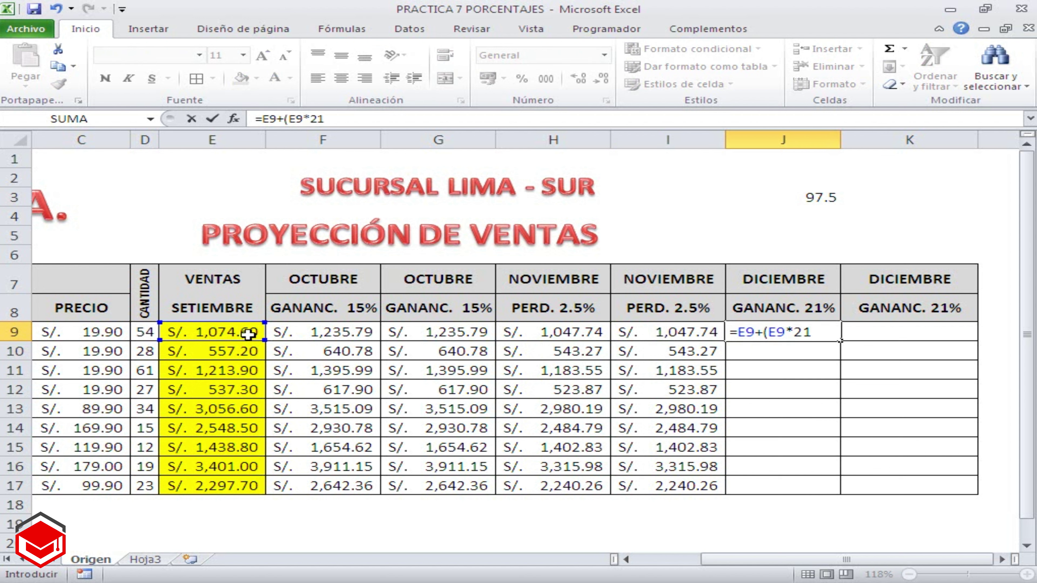
pyautogui.write('%)')
pyautogui.press('Return')
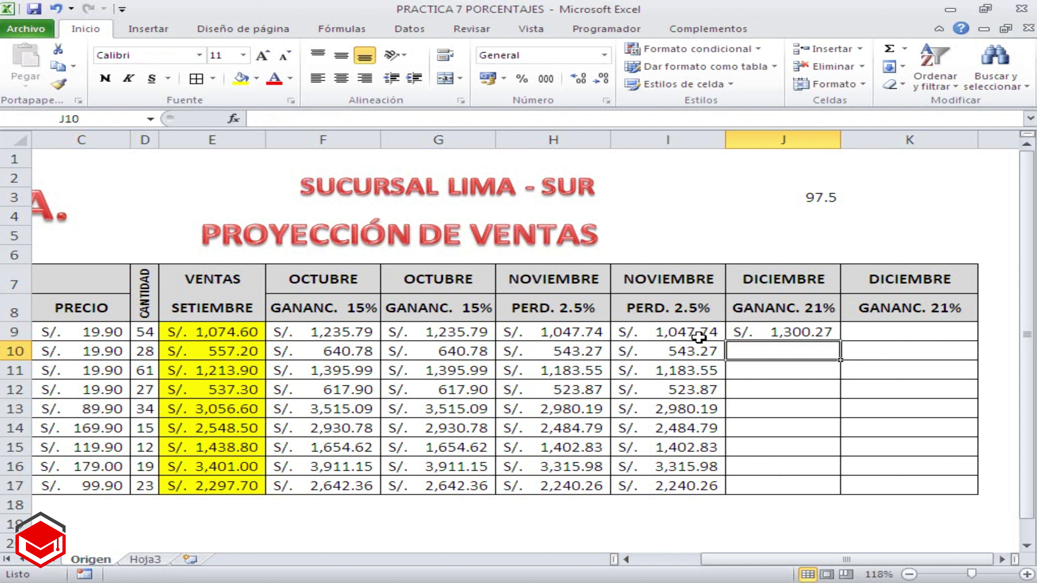
pyautogui.click(731, 335)
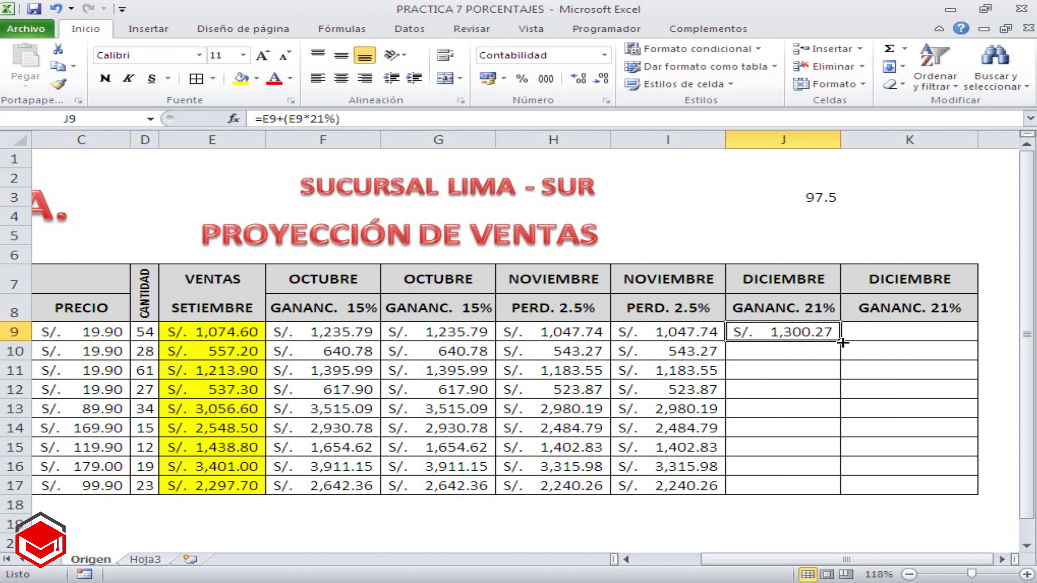
pyautogui.moveTo(840, 341); pyautogui.dragTo(844, 490)
pyautogui.click(888, 331)
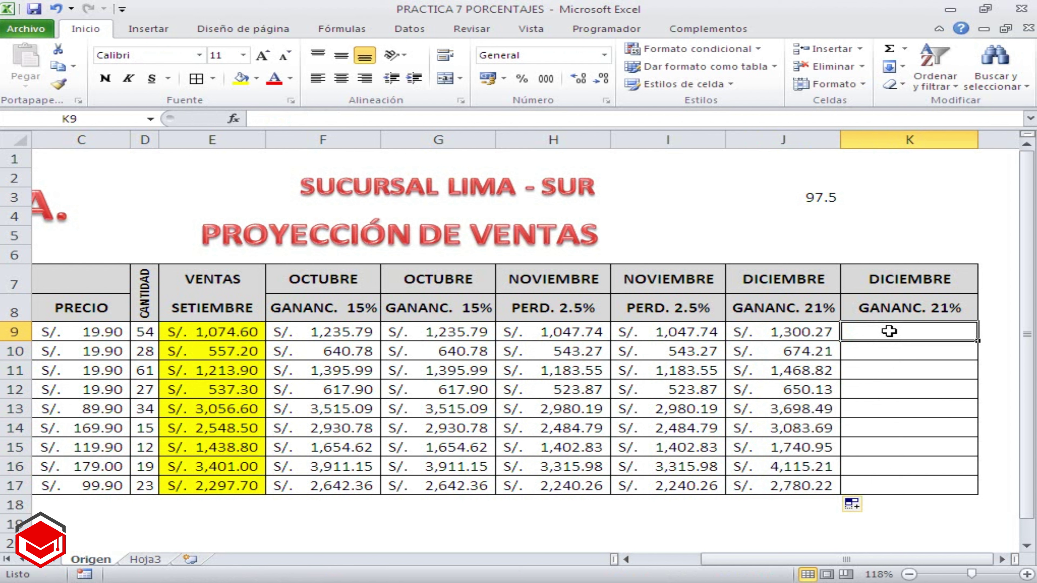
# Step: Enter =E9*1.21 in K9, correcting the mistyped 1.25 multiplier
pyautogui.write('=')
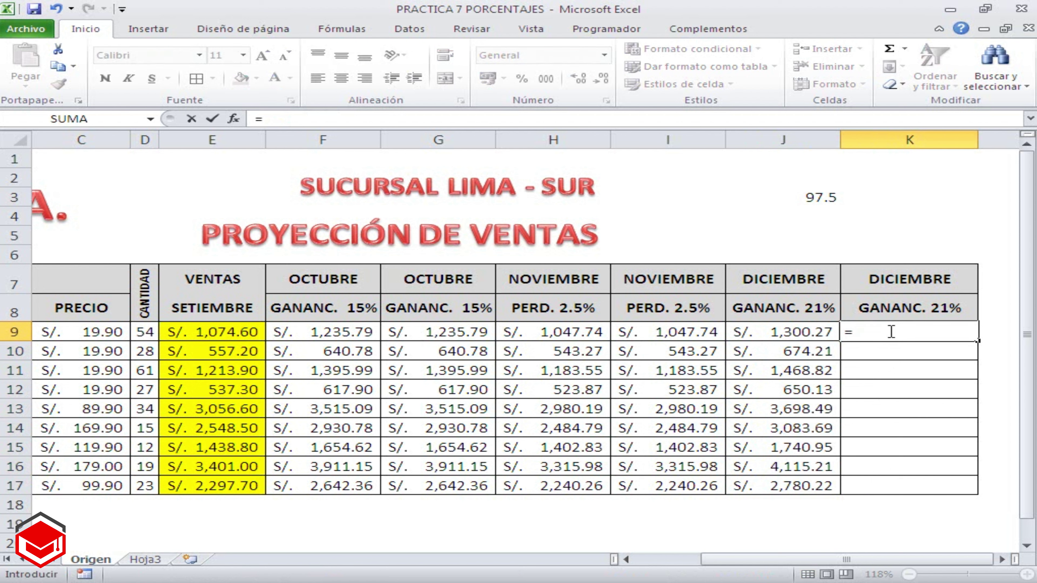
pyautogui.click(245, 333)
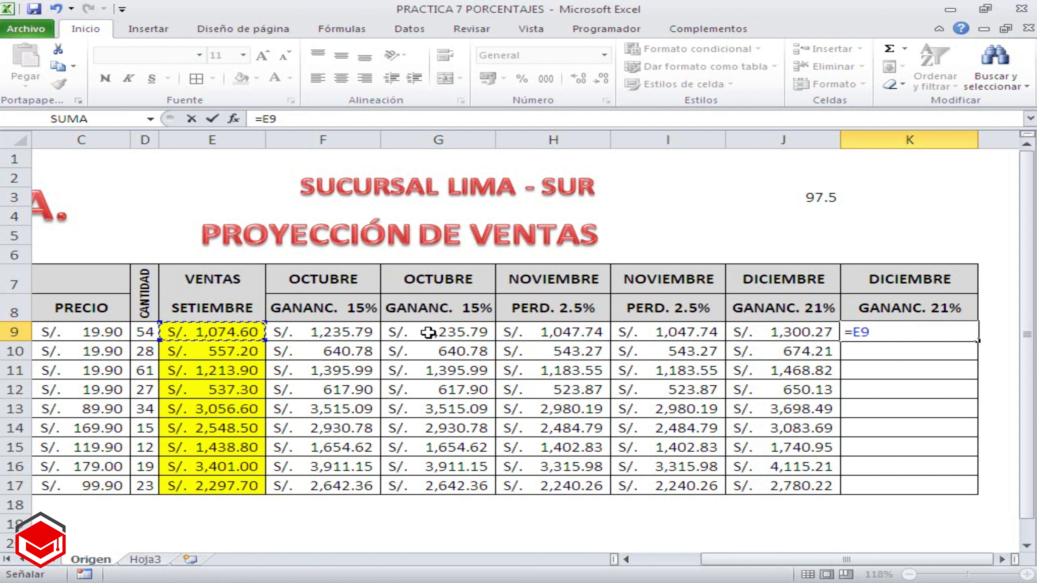
pyautogui.write('*1.')
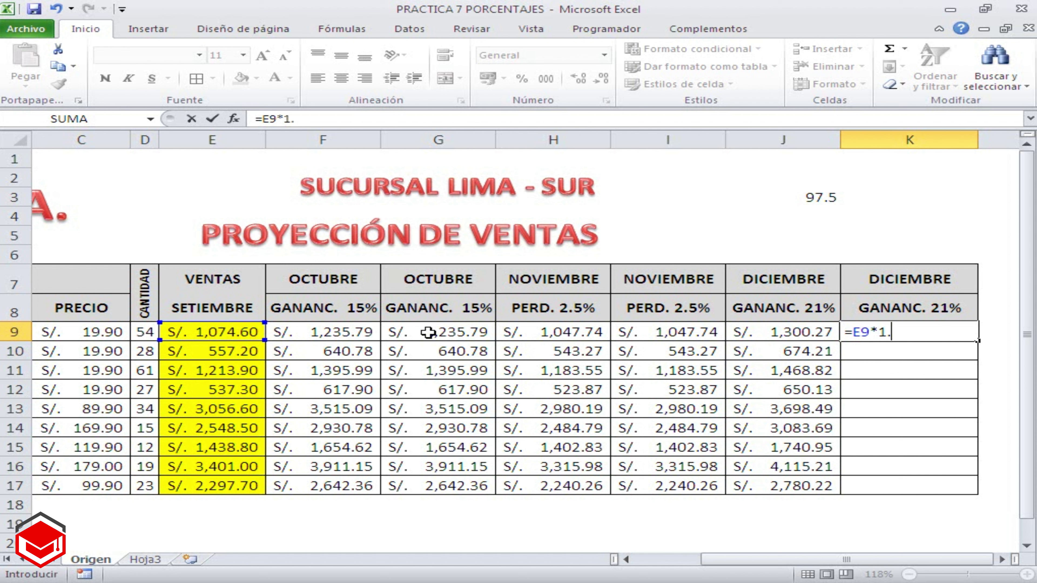
pyautogui.write('25')
pyautogui.press('Return')
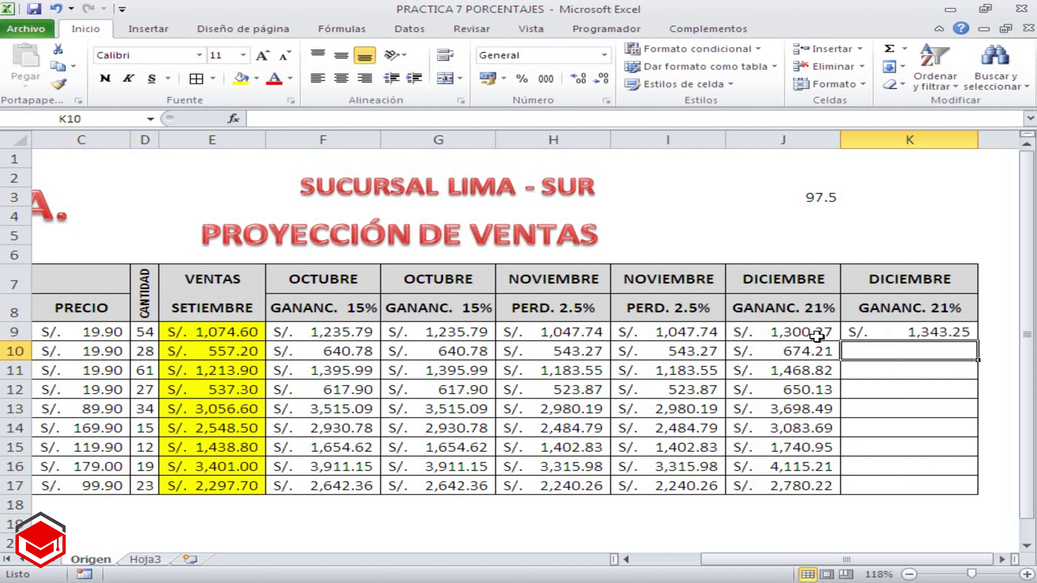
pyautogui.doubleClick(868, 331)
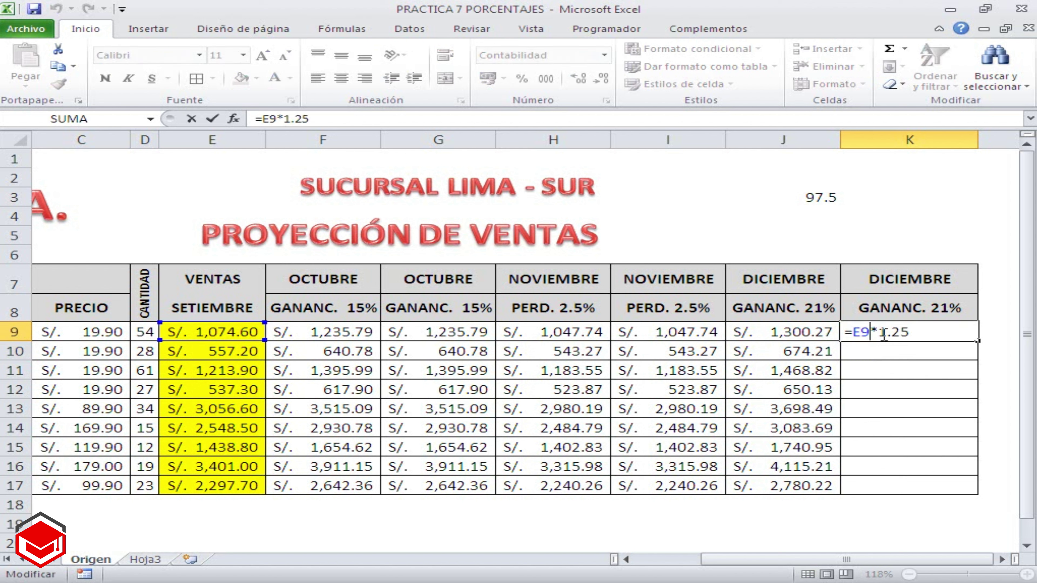
pyautogui.click(905, 333)
pyautogui.write('1')
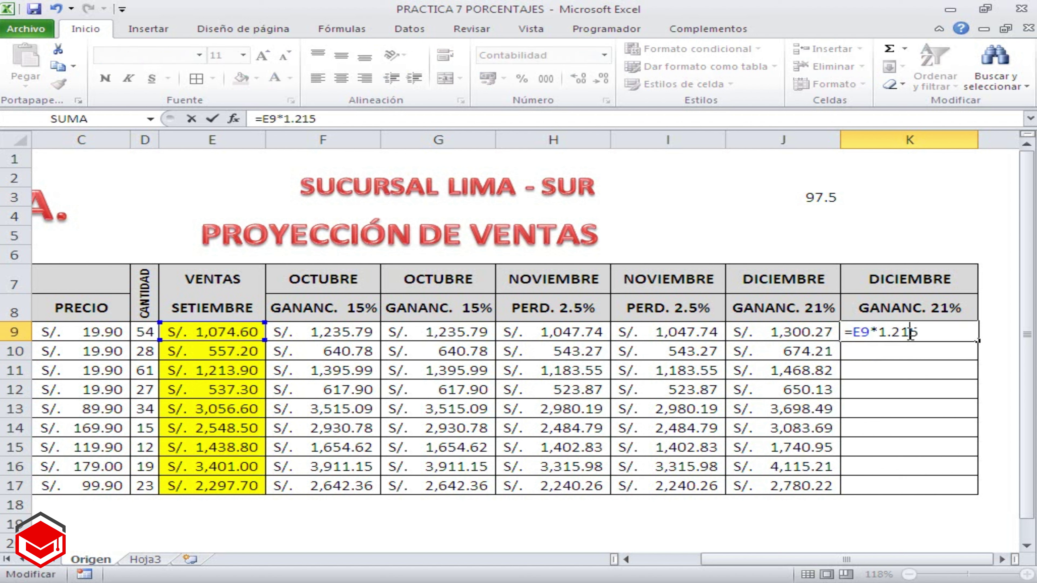
pyautogui.press('Delete')
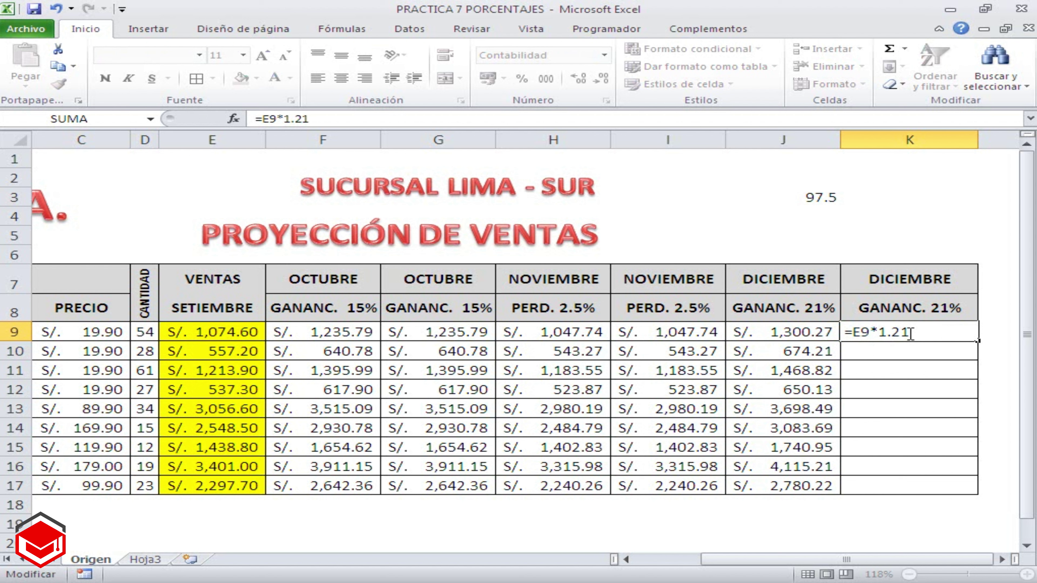
pyautogui.press('Return')
# Step: Fill the K9 formula down to K17 and narrow column K to fit
pyautogui.click(907, 333)
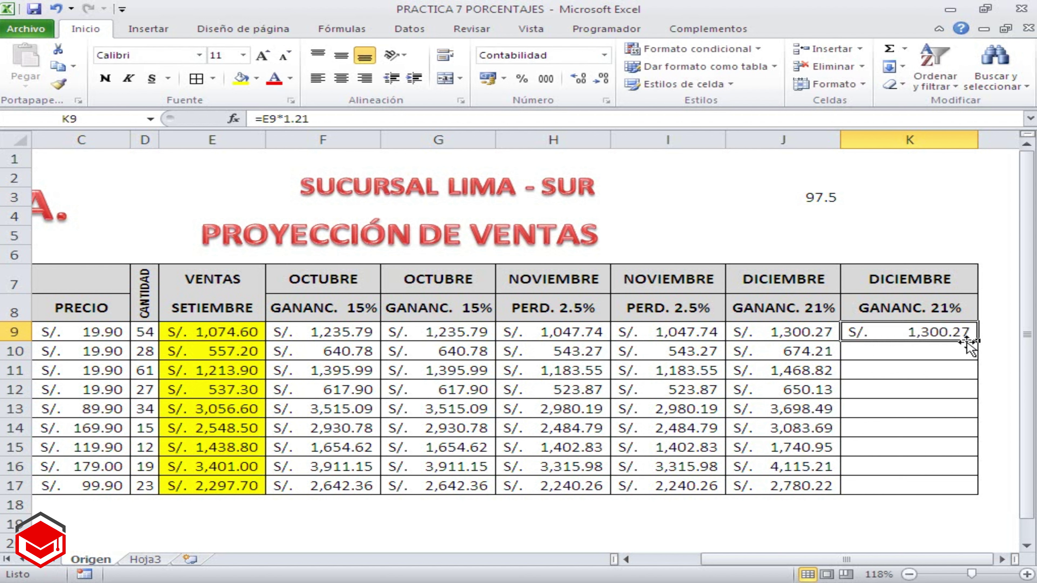
pyautogui.moveTo(977, 340); pyautogui.dragTo(981, 494)
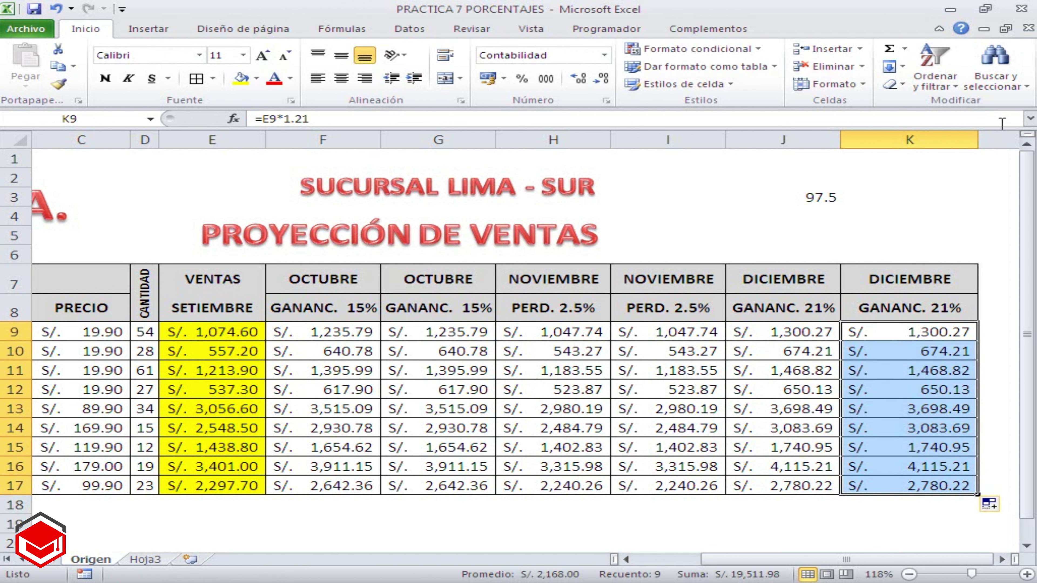
pyautogui.moveTo(978, 141); pyautogui.dragTo(967, 141)
pyautogui.click(887, 215)
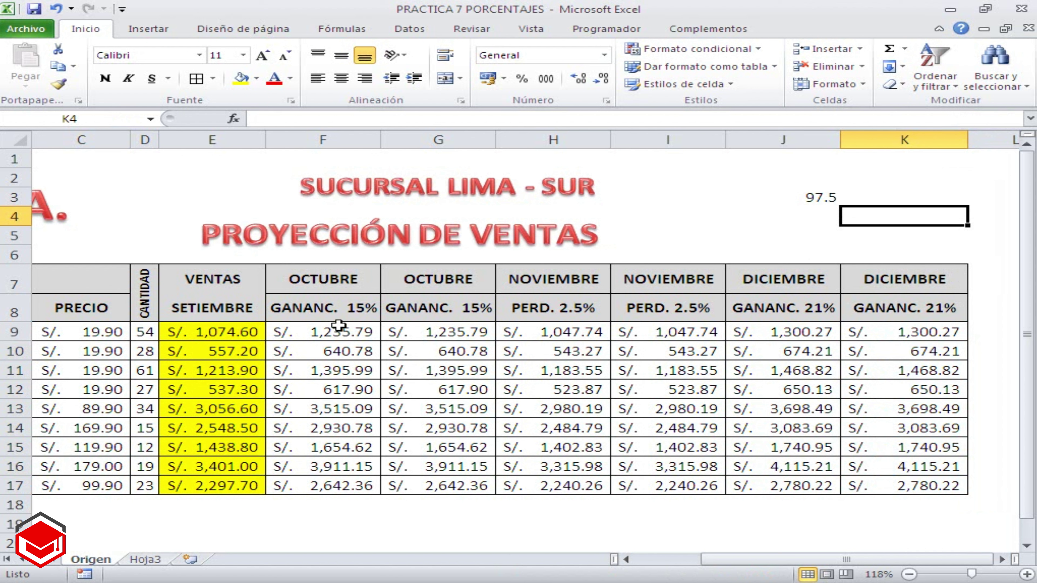
# Step: Review the E9 sales formula, then return to the Word practice guide
pyautogui.click(198, 334)
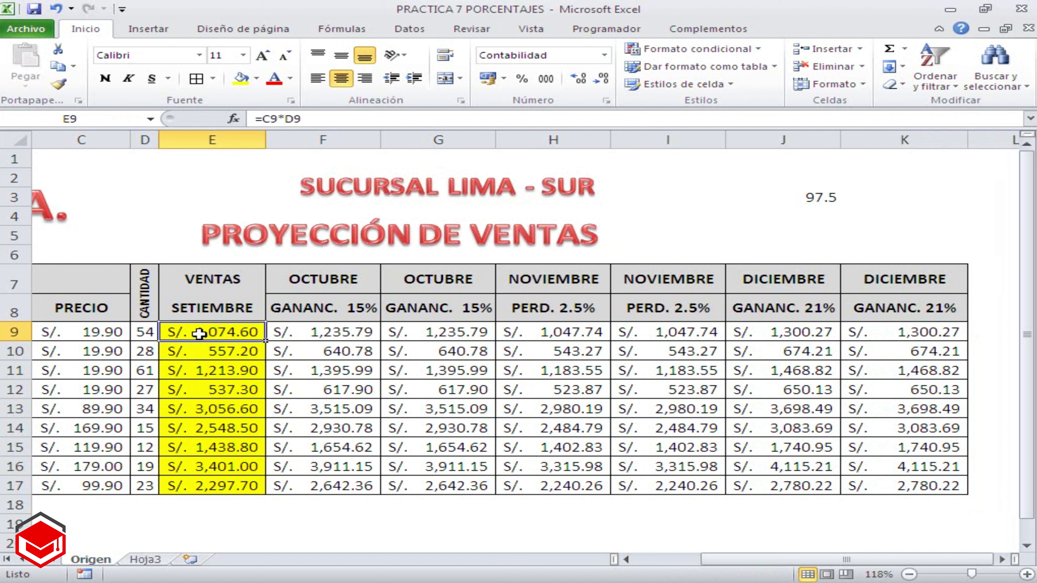
pyautogui.click(363, 531)
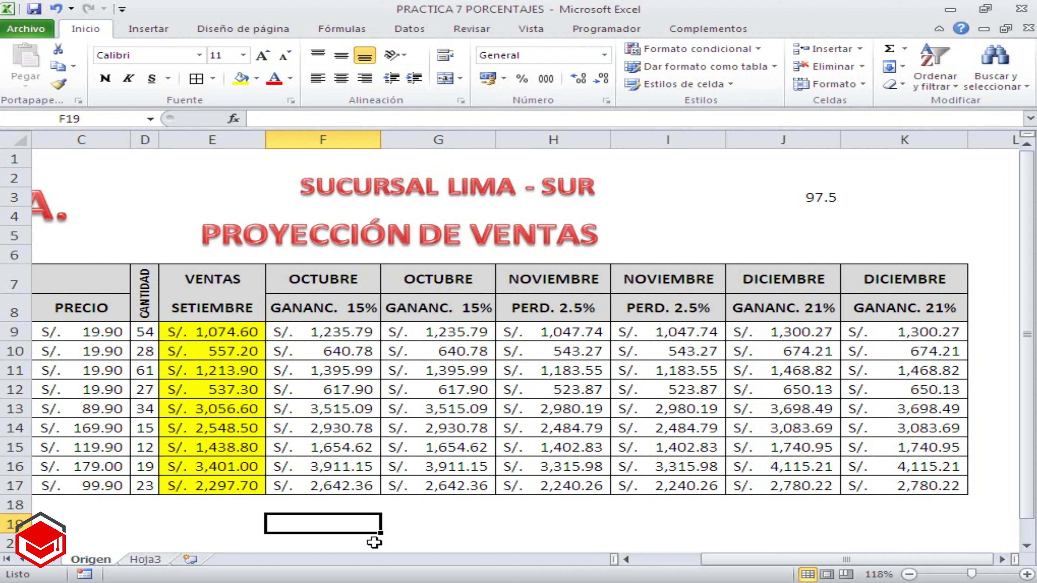
pyautogui.click(437, 519)
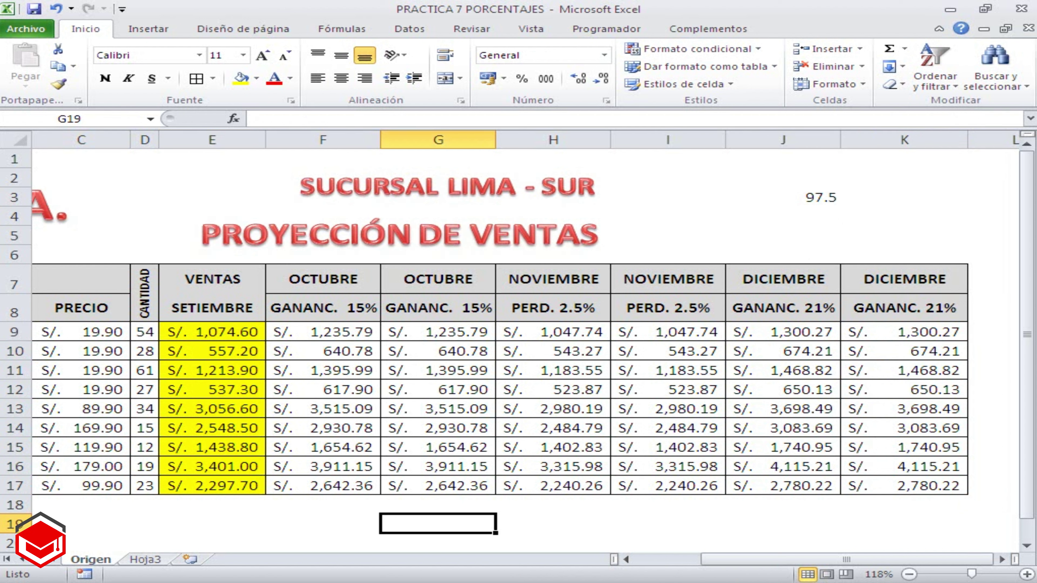
pyautogui.click(338, 563)
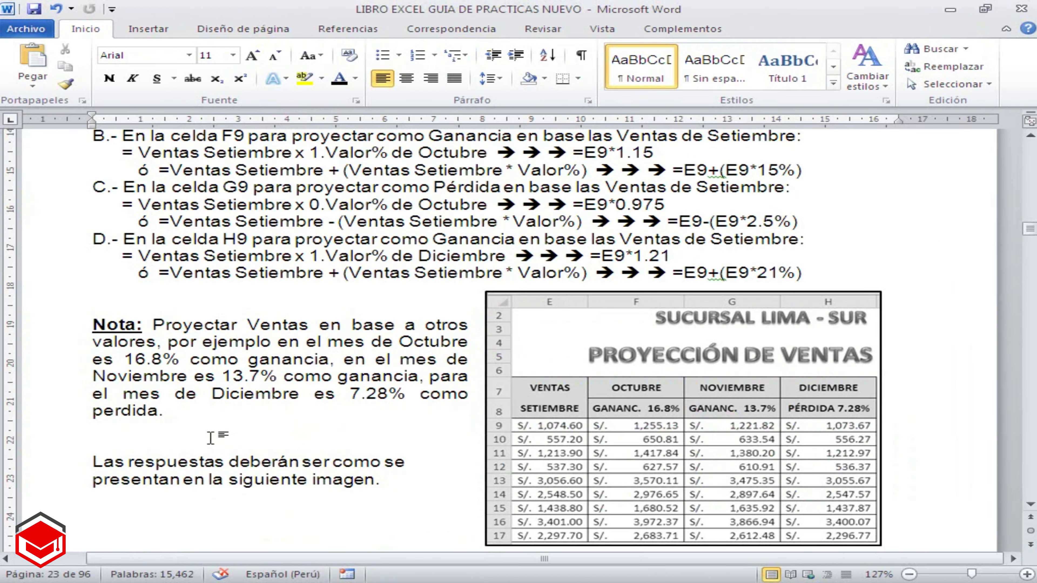
pyautogui.moveTo(164, 411)
pyautogui.mouseDown()
pyautogui.moveTo(123, 343)
pyautogui.moveTo(89, 330)
pyautogui.mouseUp()
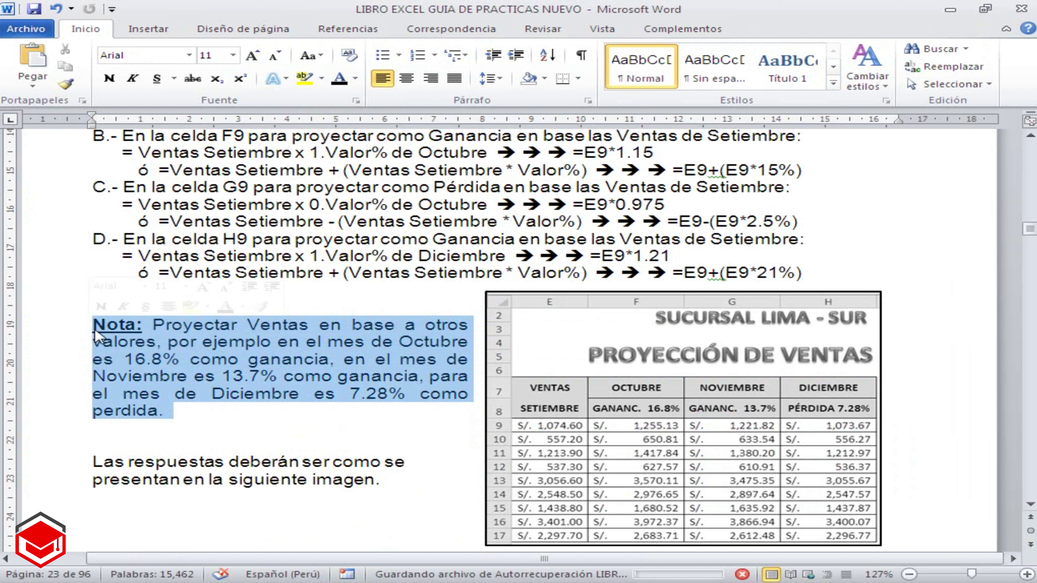
pyautogui.click(168, 372)
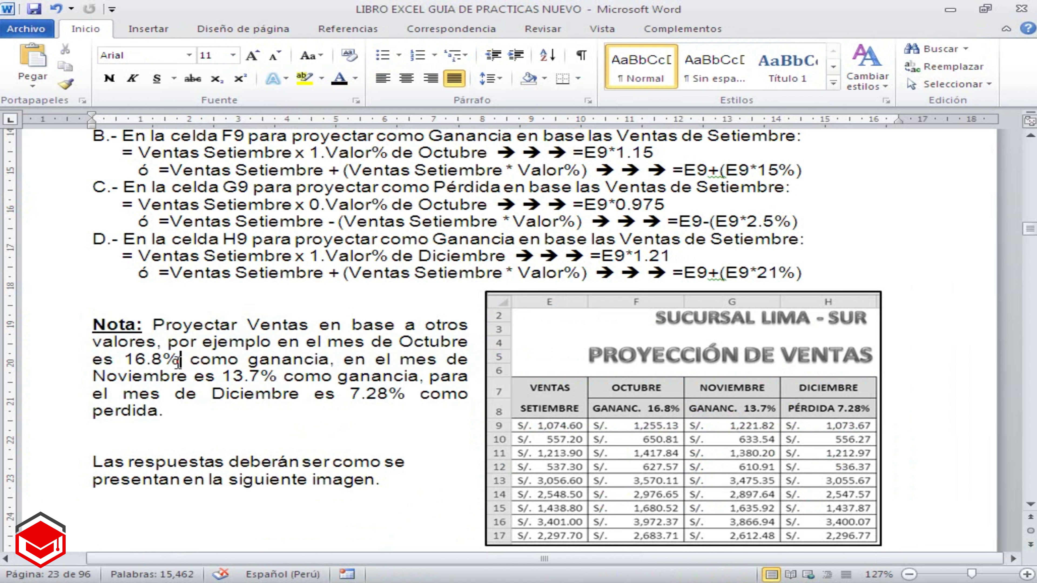
pyautogui.moveTo(189, 361); pyautogui.dragTo(155, 362)
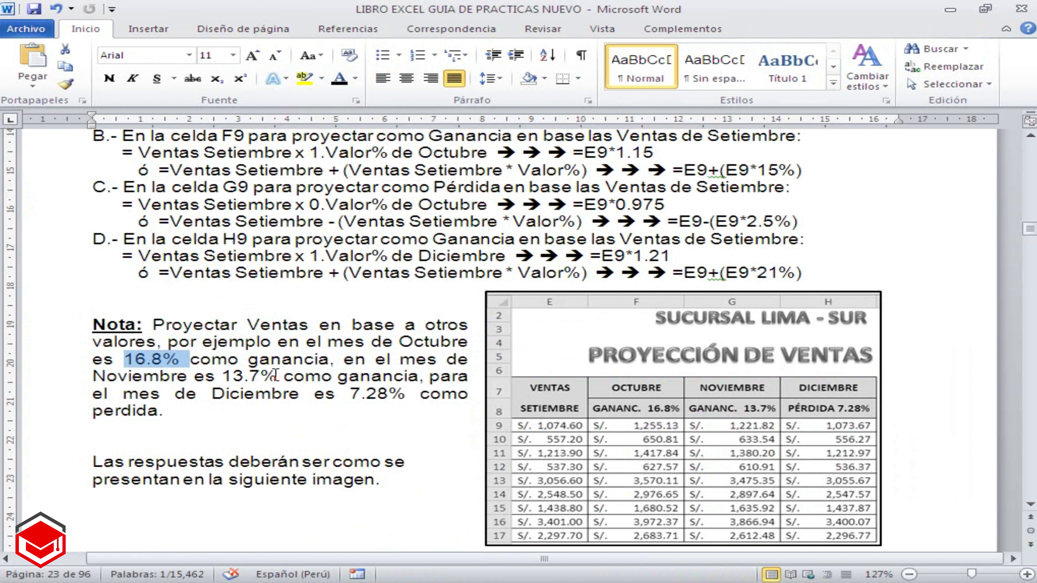
pyautogui.moveTo(275, 374); pyautogui.dragTo(238, 374)
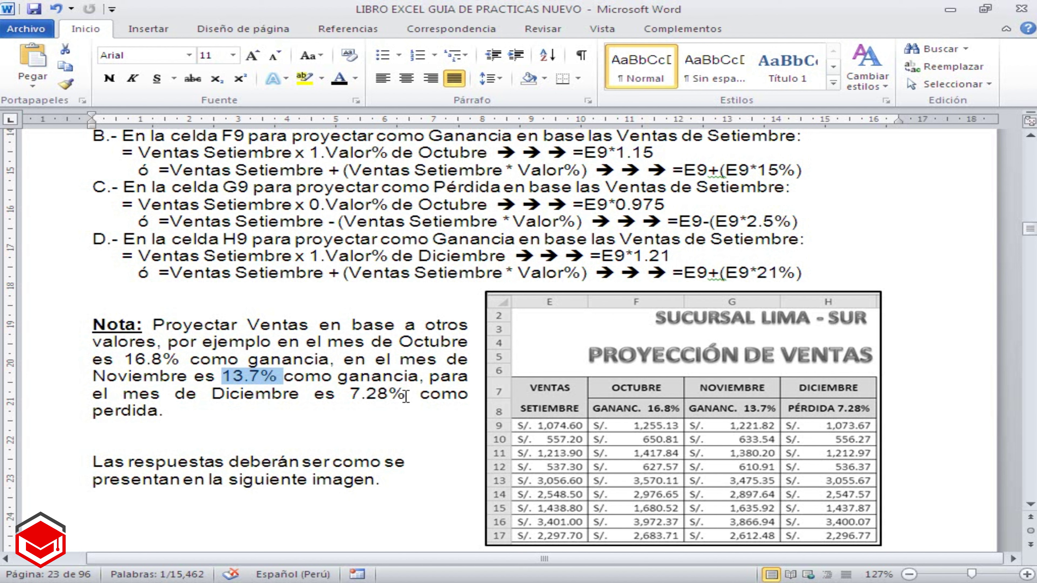
pyautogui.moveTo(405, 396); pyautogui.dragTo(353, 394)
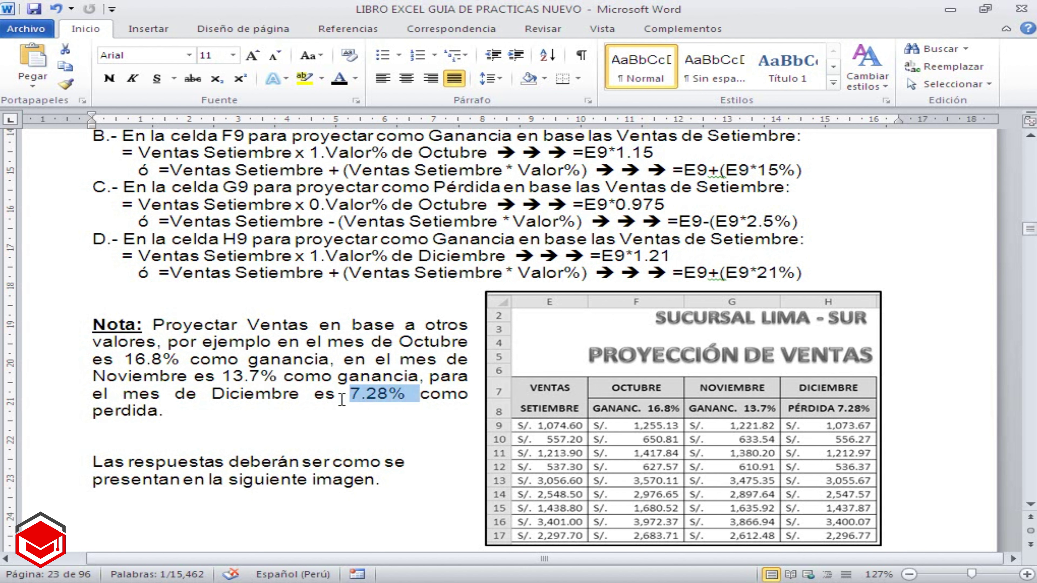
pyautogui.click(320, 406)
pyautogui.click(511, 410)
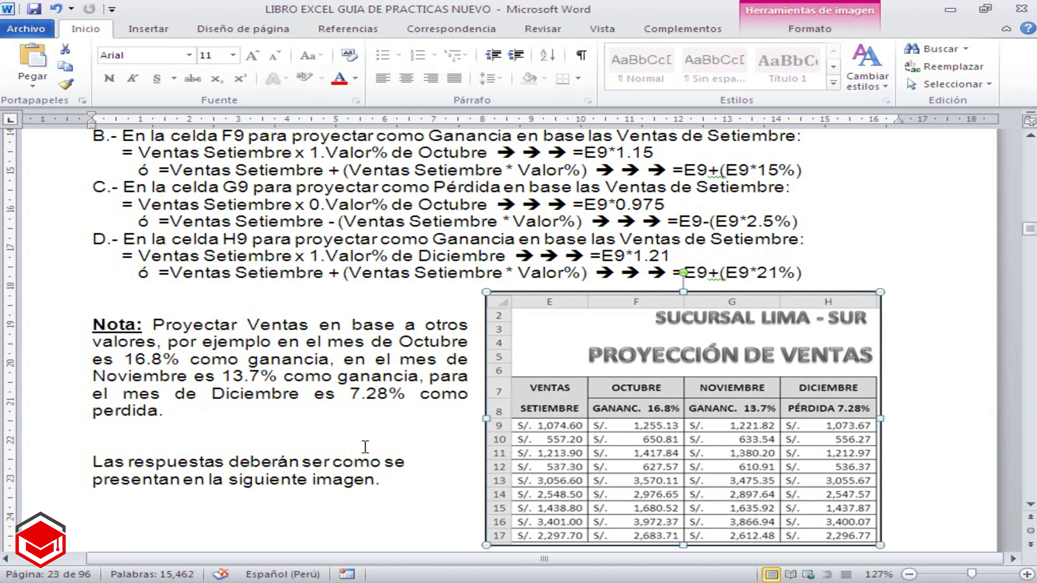
pyautogui.click(333, 447)
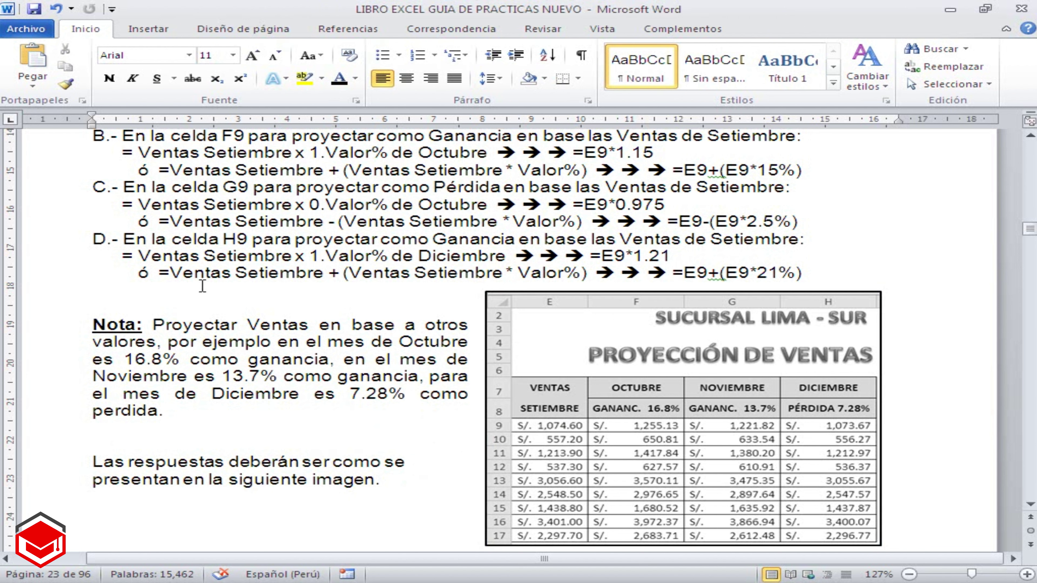
pyautogui.click(195, 295)
# Step: Scroll back to the Práctica 7 heading and place the cursor on the blank line under Objetivo
pyautogui.scroll(4, 450, 426)
pyautogui.scroll(1, 450, 426)
pyautogui.scroll(1, 451, 426)
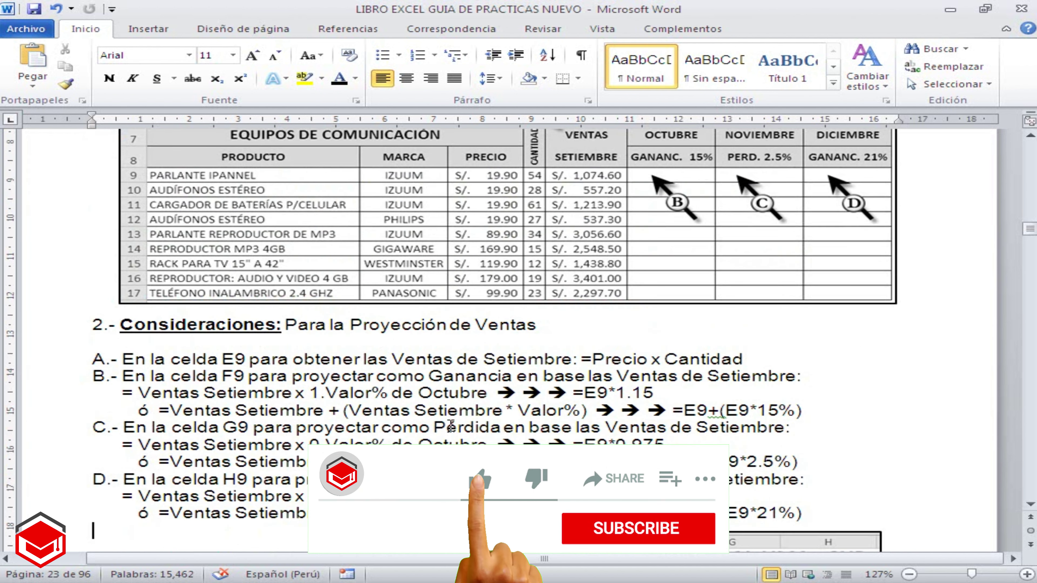
pyautogui.scroll(2, 450, 426)
pyautogui.scroll(3, 450, 427)
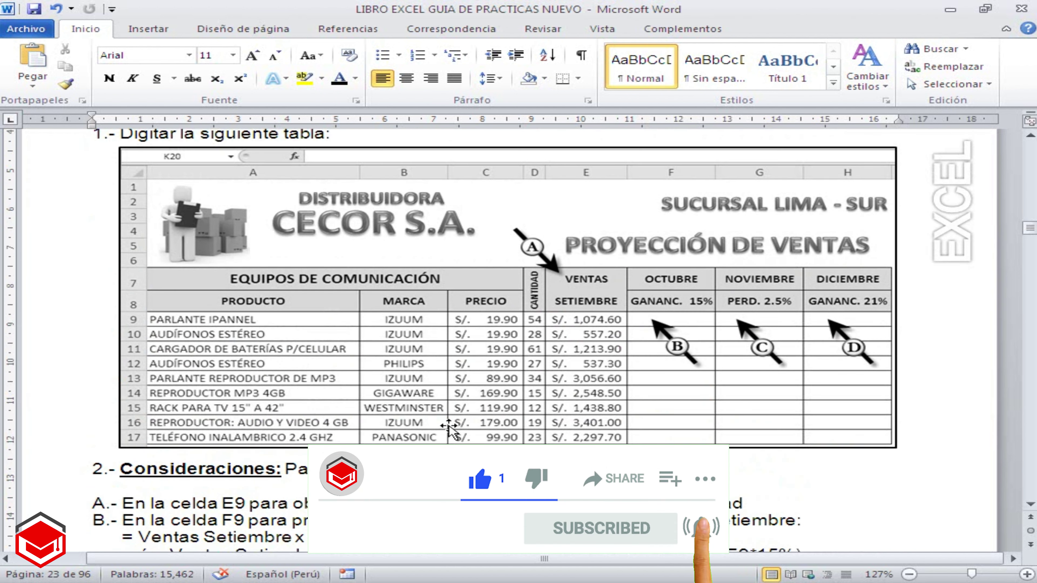
pyautogui.scroll(1, 450, 426)
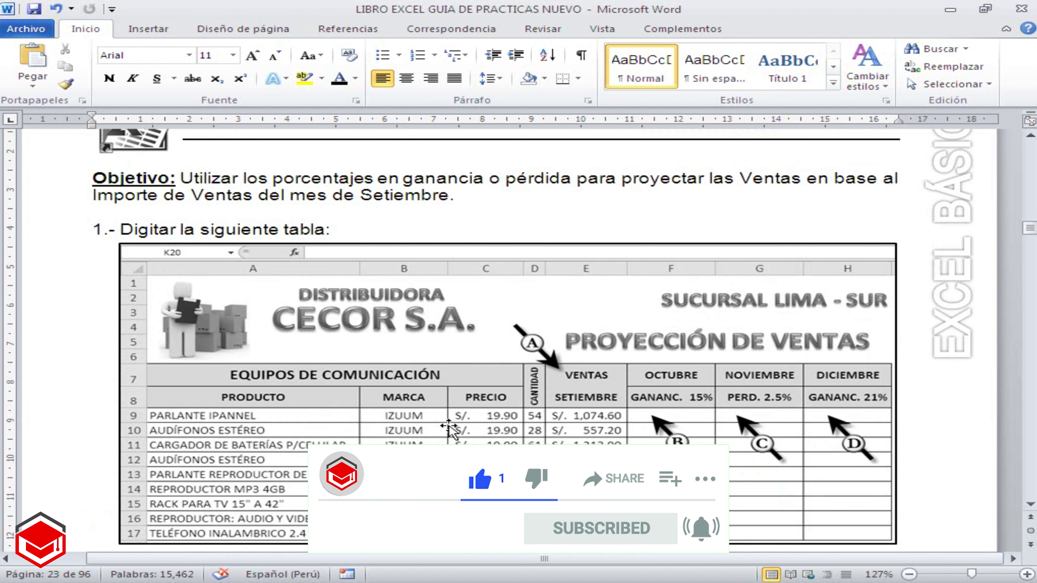
pyautogui.scroll(1, 450, 426)
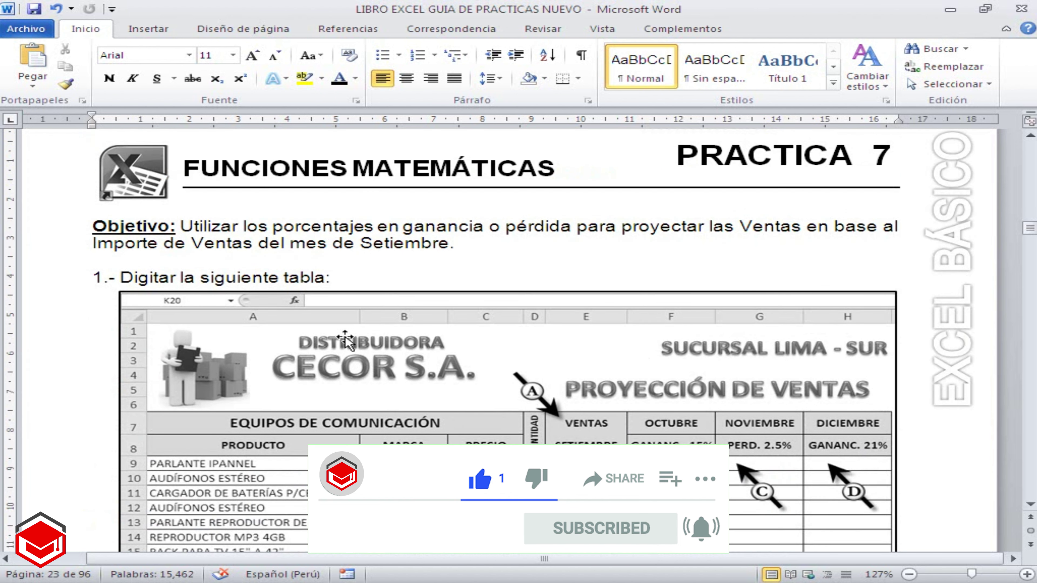
pyautogui.click(303, 260)
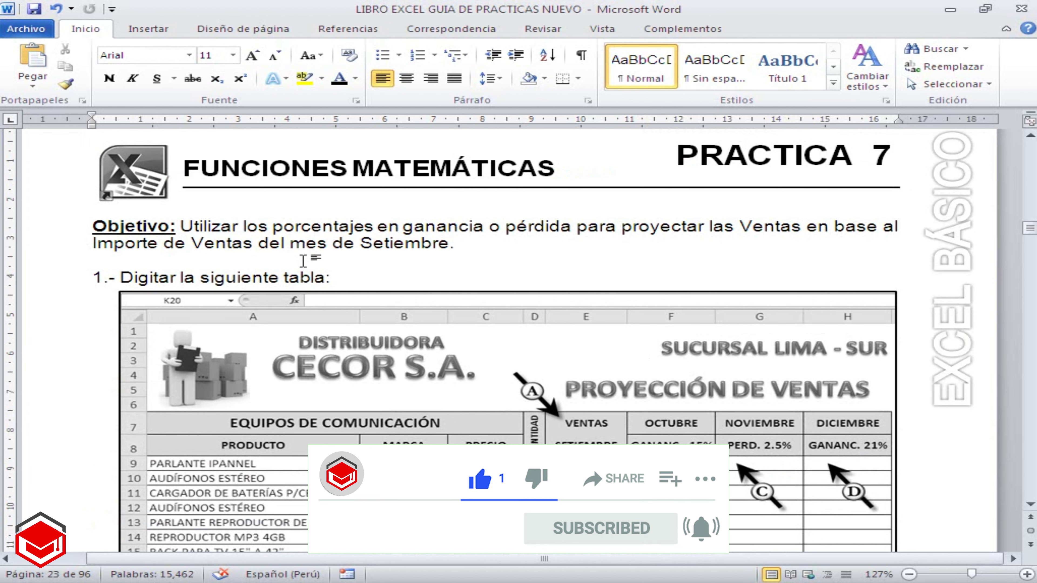